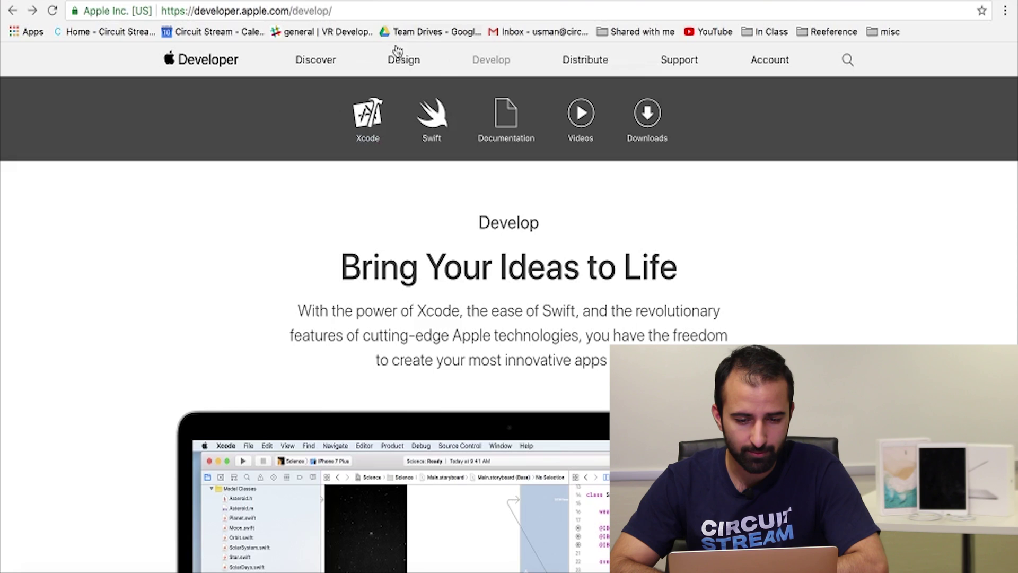
Go to the Xcode page on the Apple Developer site, request the download, and allow the App Store to open
click(220, 64)
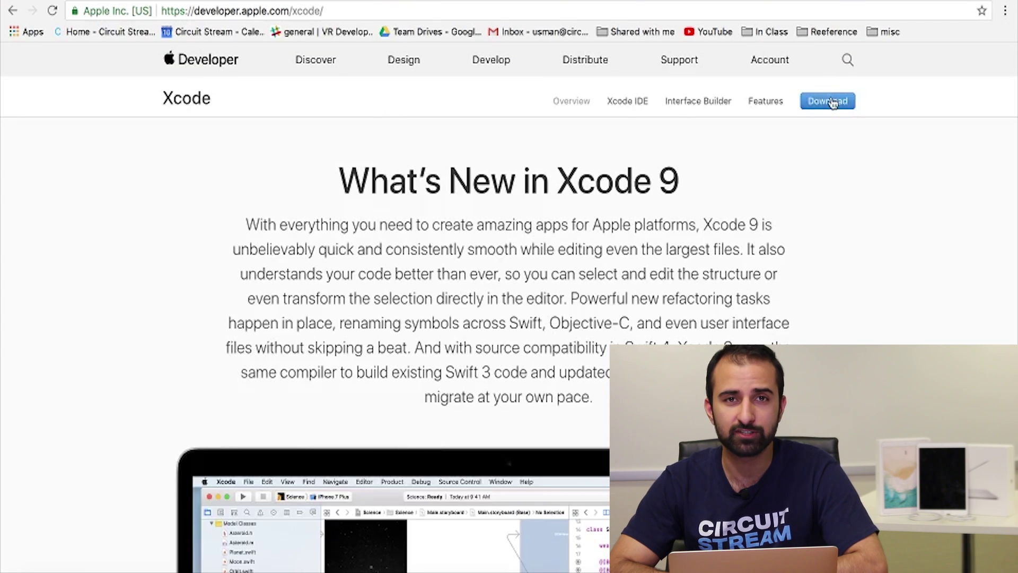
click(833, 103)
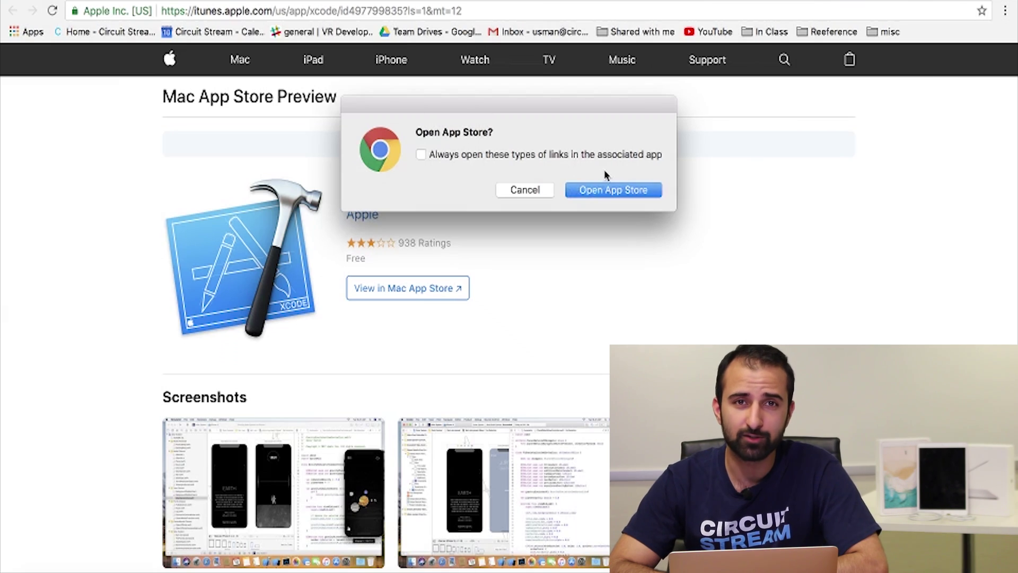
click(615, 190)
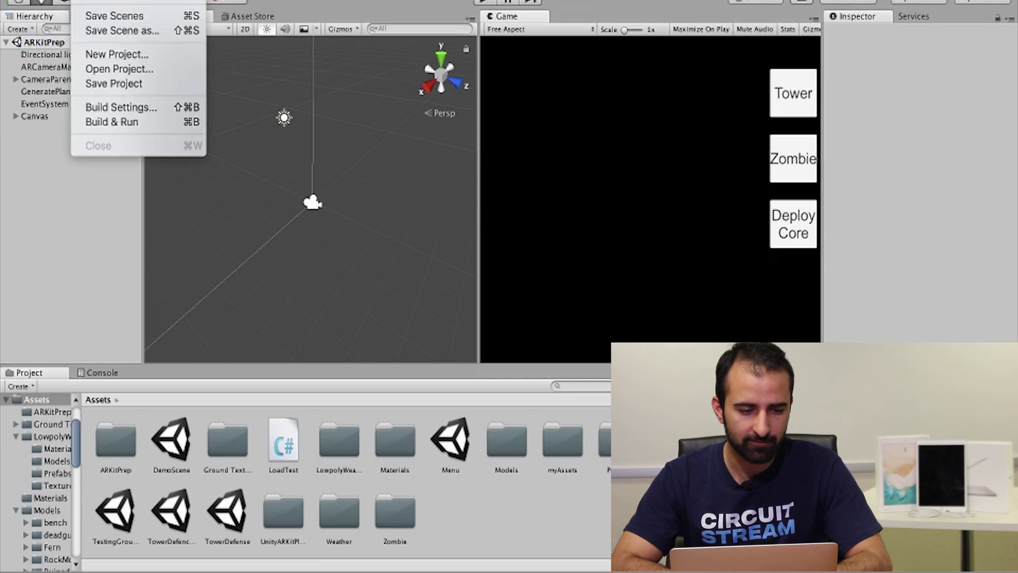
Switch to Unity and open the ARKitPrep project's Build Settings to check the iOS platform
click(115, 106)
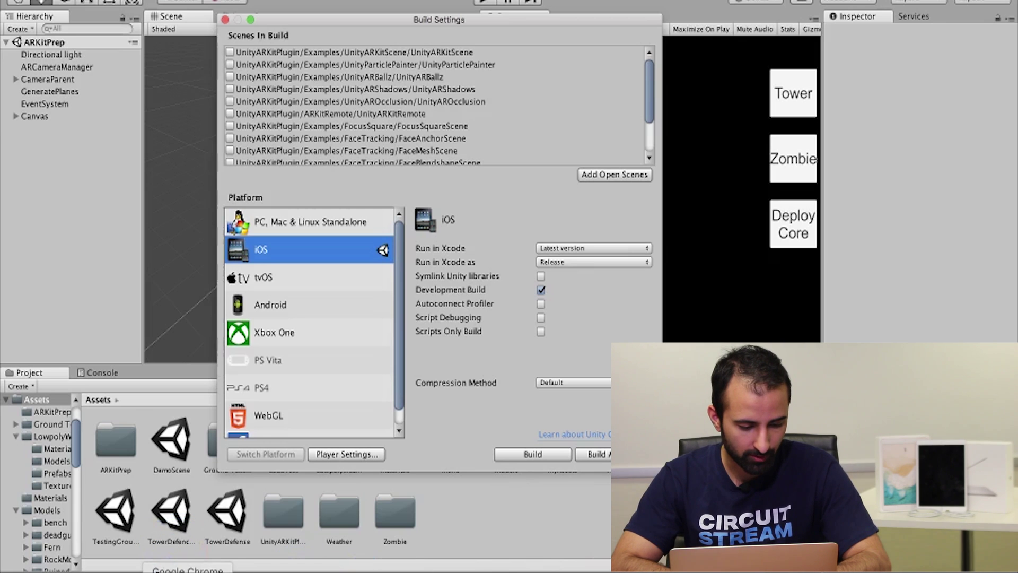
Switch to Finder and launch the Unity Download Assistant from UnityDownloadAssistant-2017.3.0f3.dmg in the Downloads folder
click(47, 567)
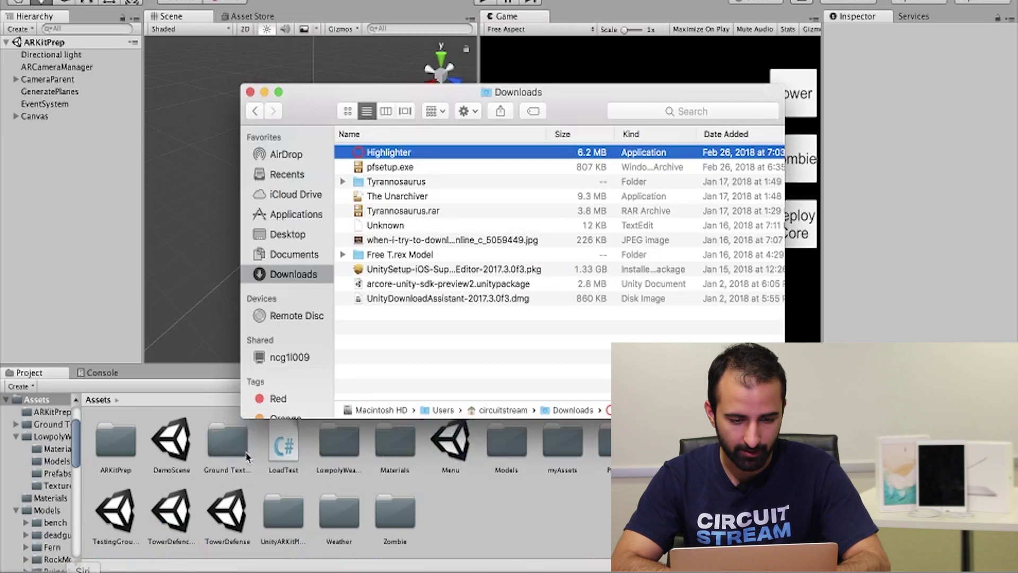
click(437, 298)
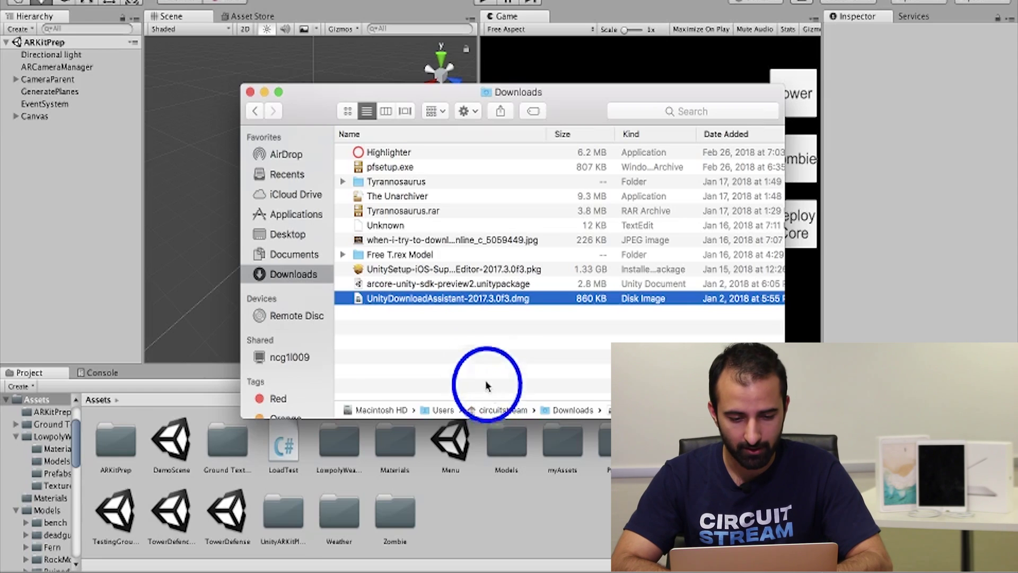
click(489, 303)
double_click(489, 302)
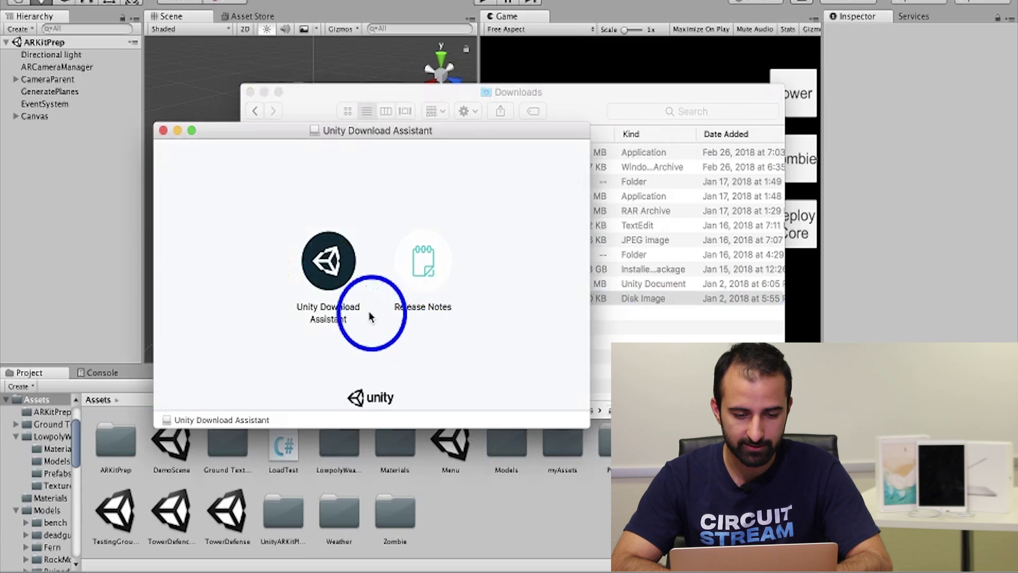
double_click(333, 272)
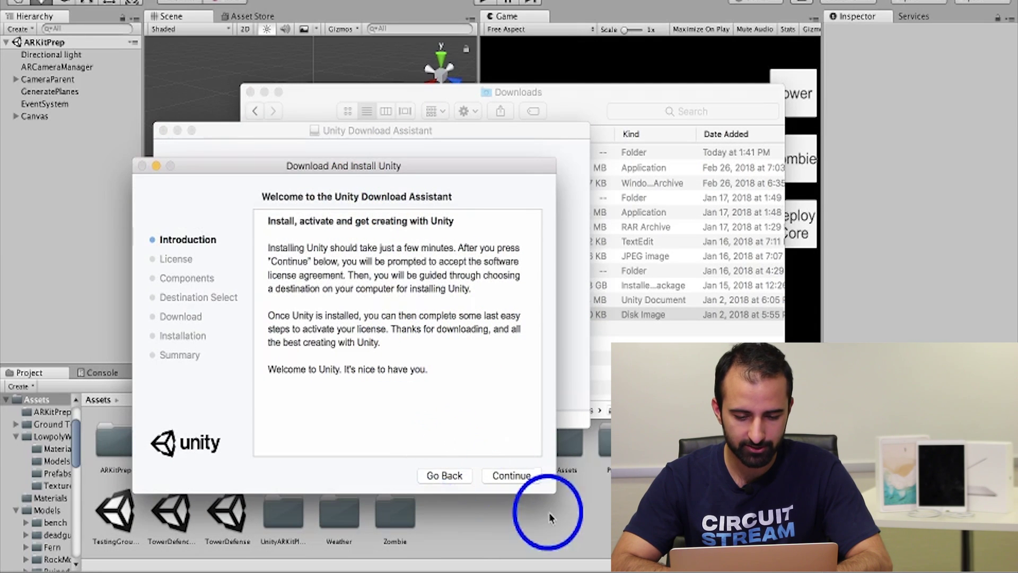
Proceed past the installer's introduction and agree to the Unity software license terms
click(511, 475)
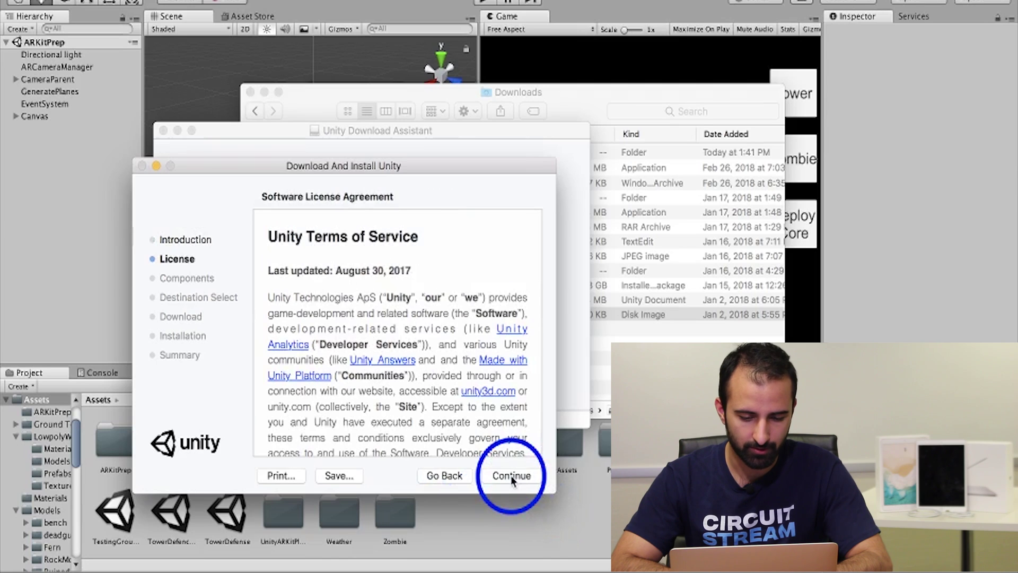
click(511, 475)
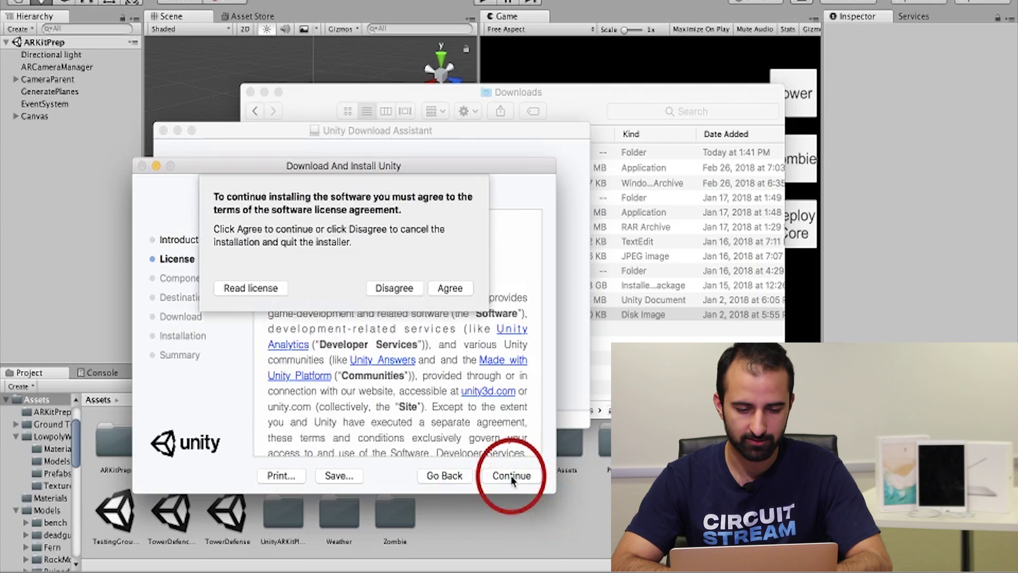
click(445, 287)
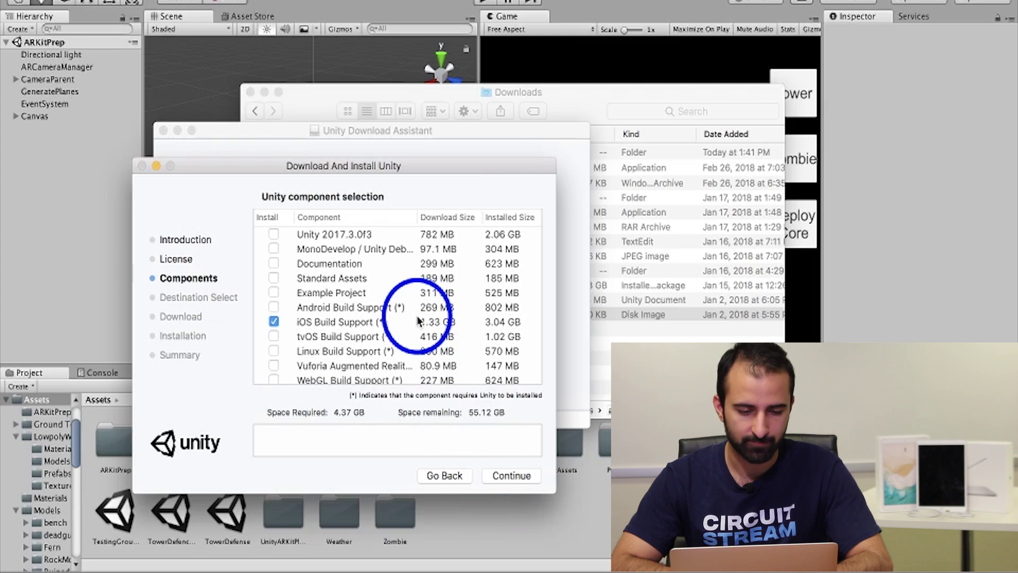
Review the Unity component list, keep only iOS Build Support selected for installation, and continue
scroll(417, 320, down, 3)
scroll(417, 319, up, 3)
scroll(417, 320, down, 2)
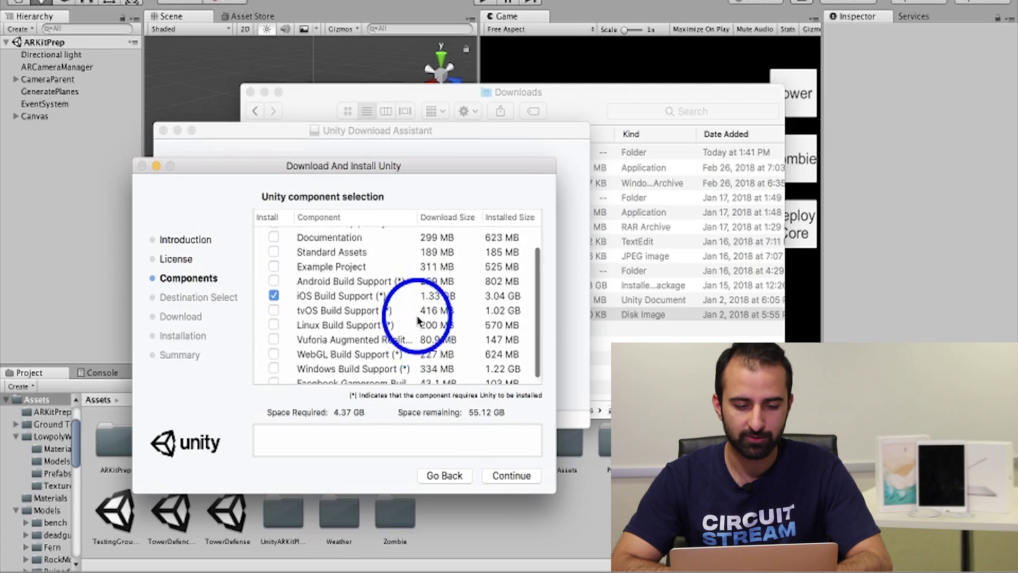
scroll(417, 320, down, 1)
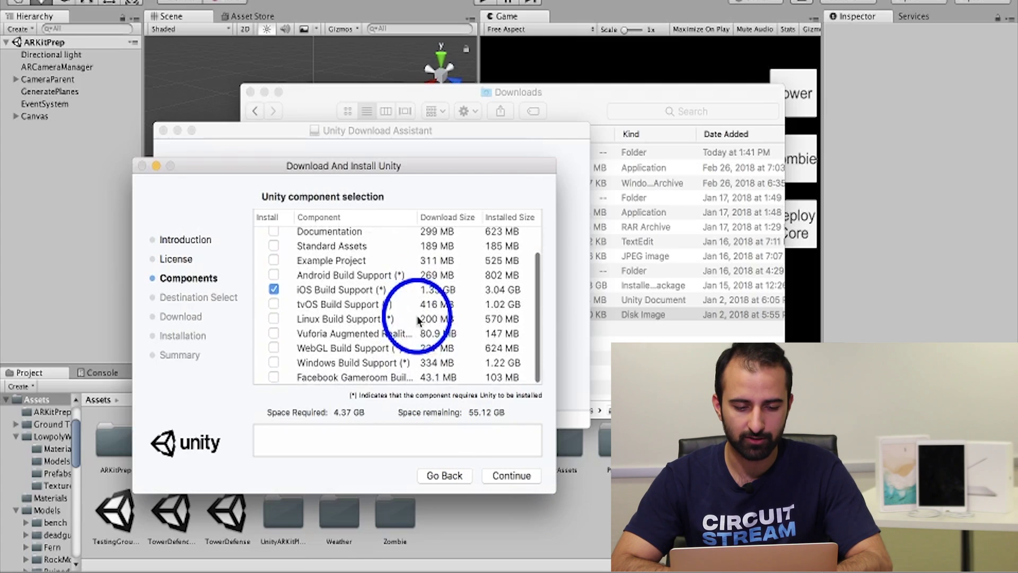
click(273, 290)
click(274, 290)
scroll(310, 285, up, 1)
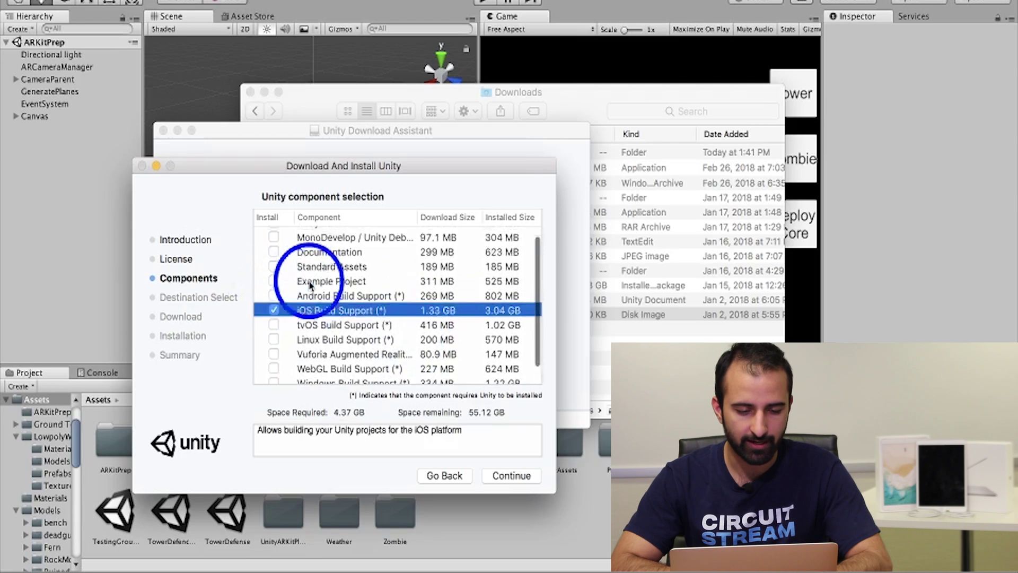
scroll(310, 286, up, 1)
scroll(310, 286, down, 3)
scroll(310, 285, up, 3)
scroll(310, 283, down, 2)
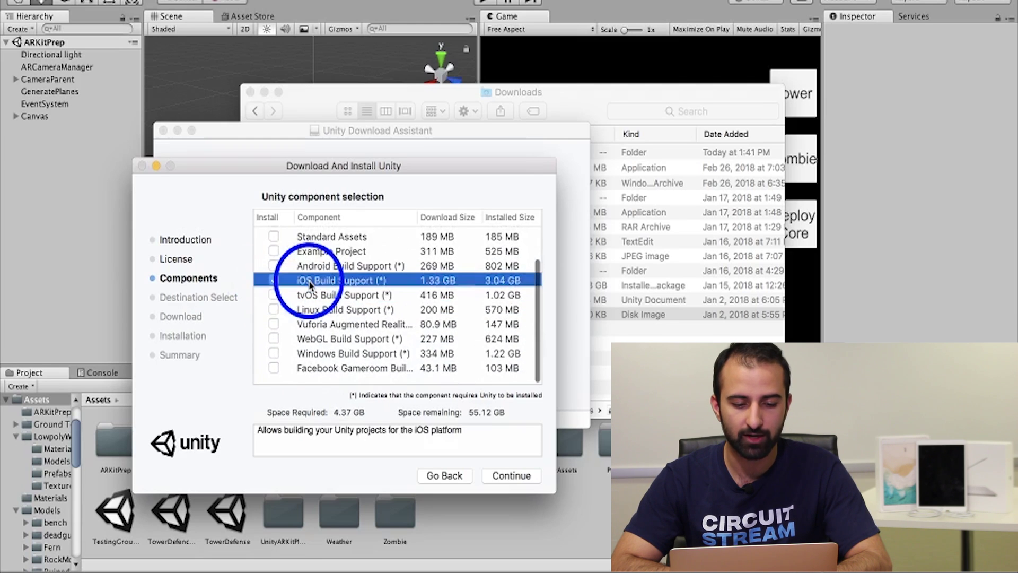
scroll(310, 285, up, 3)
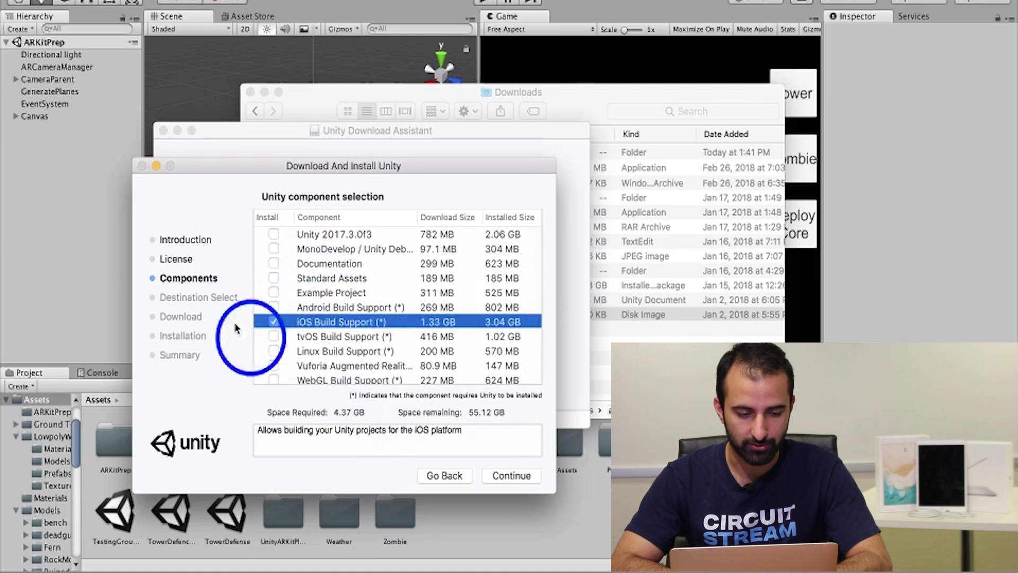
click(525, 475)
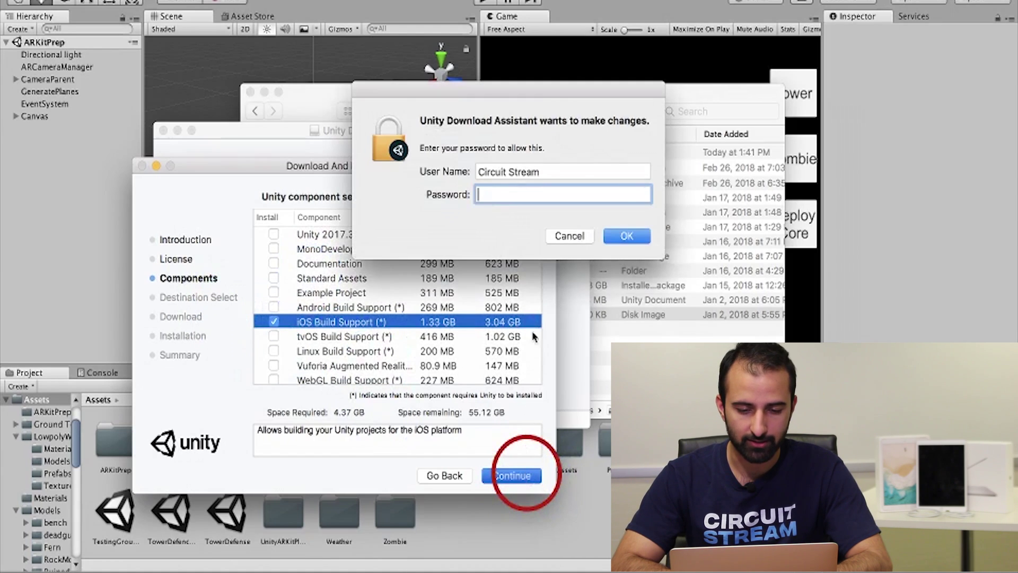
Authorize the Unity Download Assistant's changes by entering the Mac account password
click(542, 277)
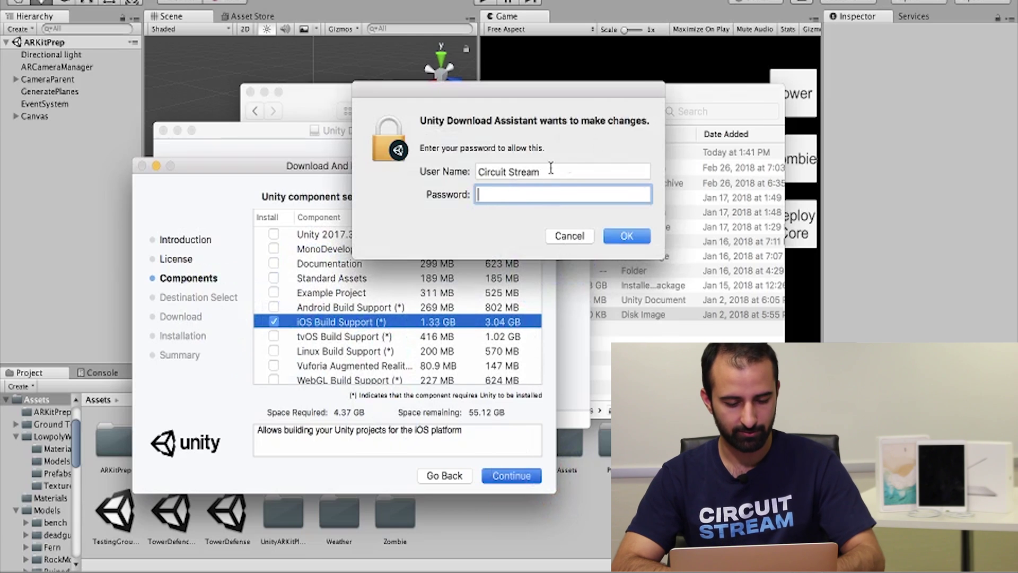
text(••)
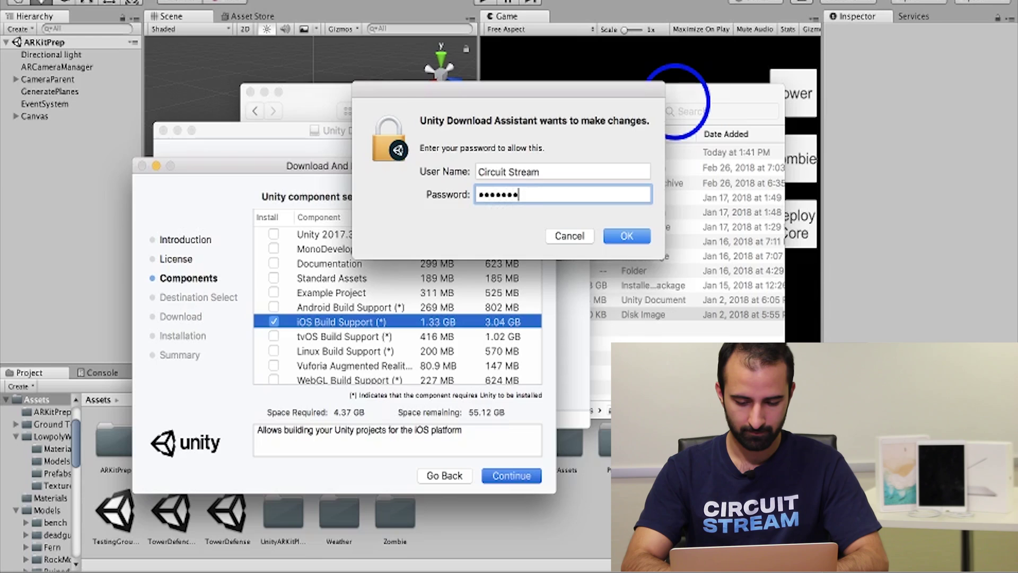
text(••••••••)
key(Return)
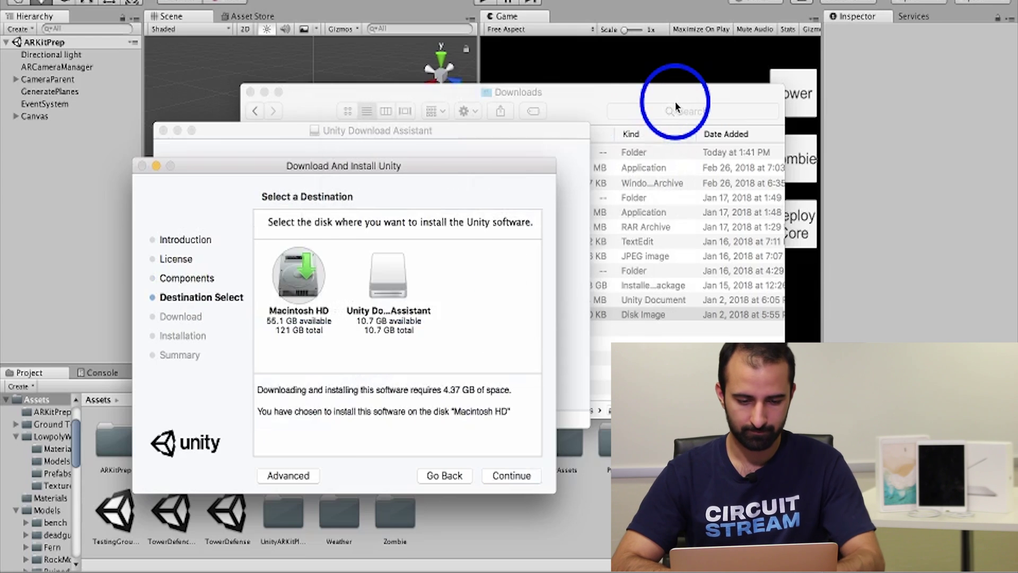
Choose Macintosh HD as the installation destination and continue
click(354, 277)
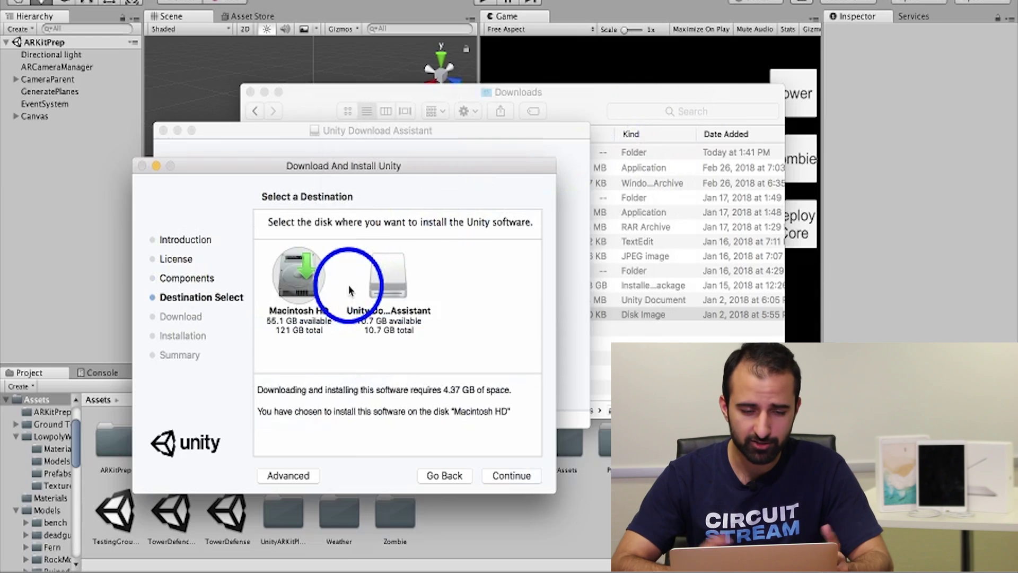
click(301, 280)
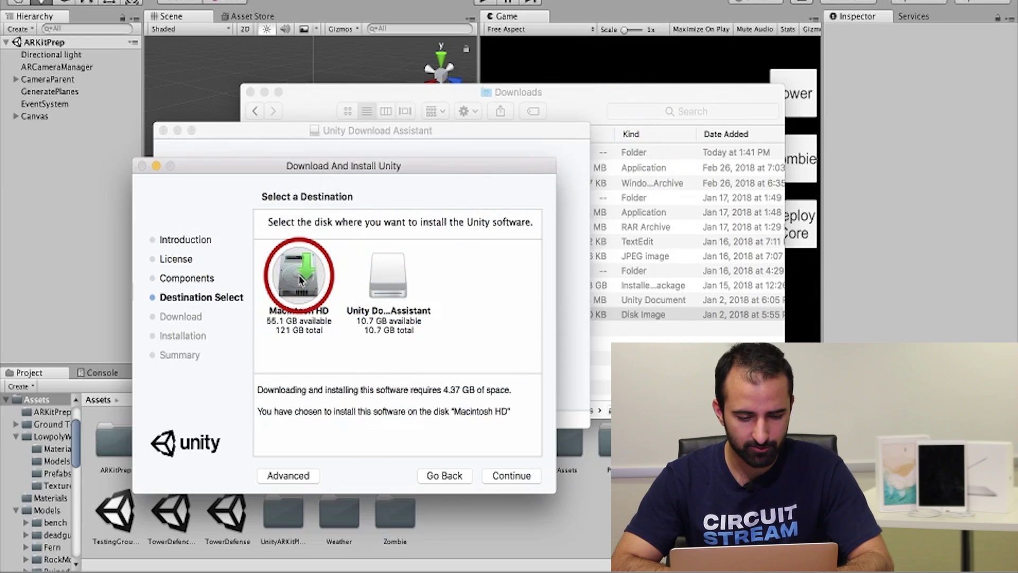
click(516, 476)
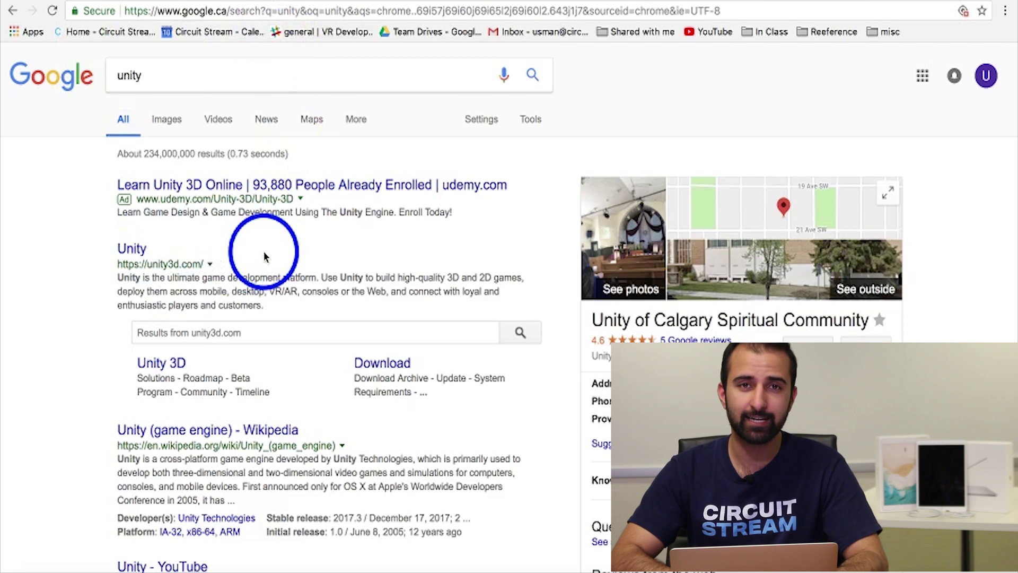
Switch to Chrome, open the Unity website from the search results, and choose the free Personal plan
click(134, 248)
click(293, 276)
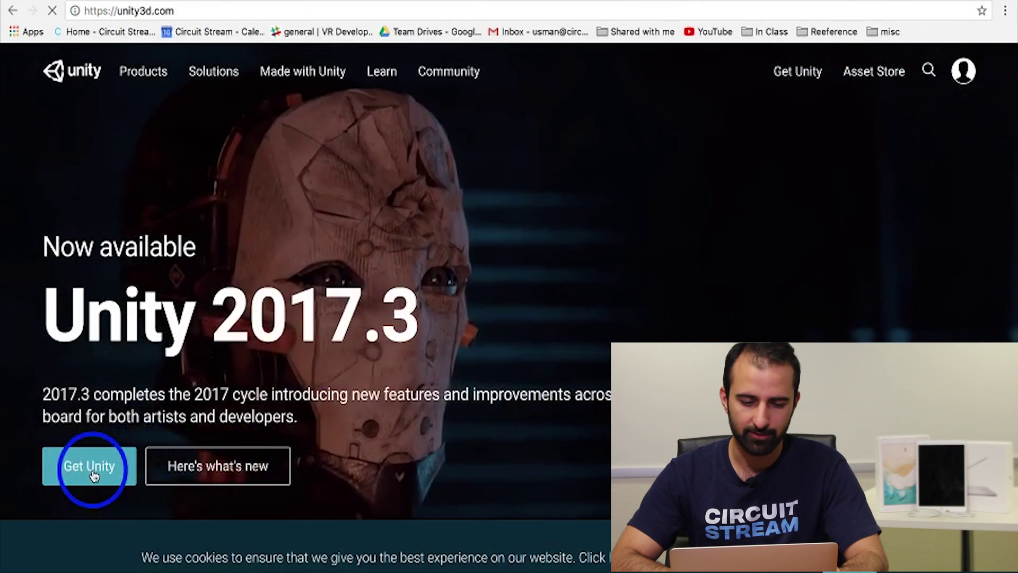
click(93, 476)
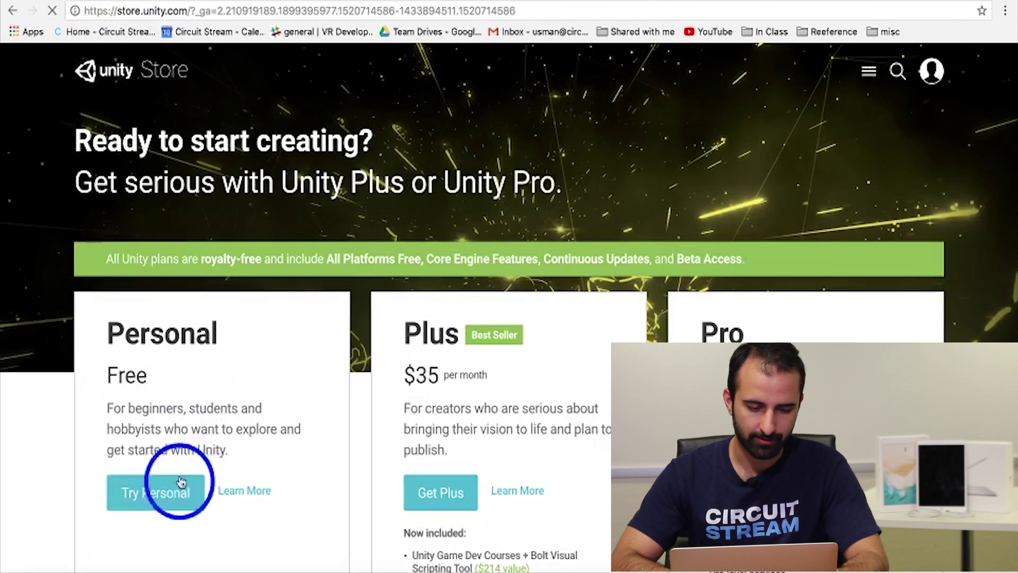
click(178, 493)
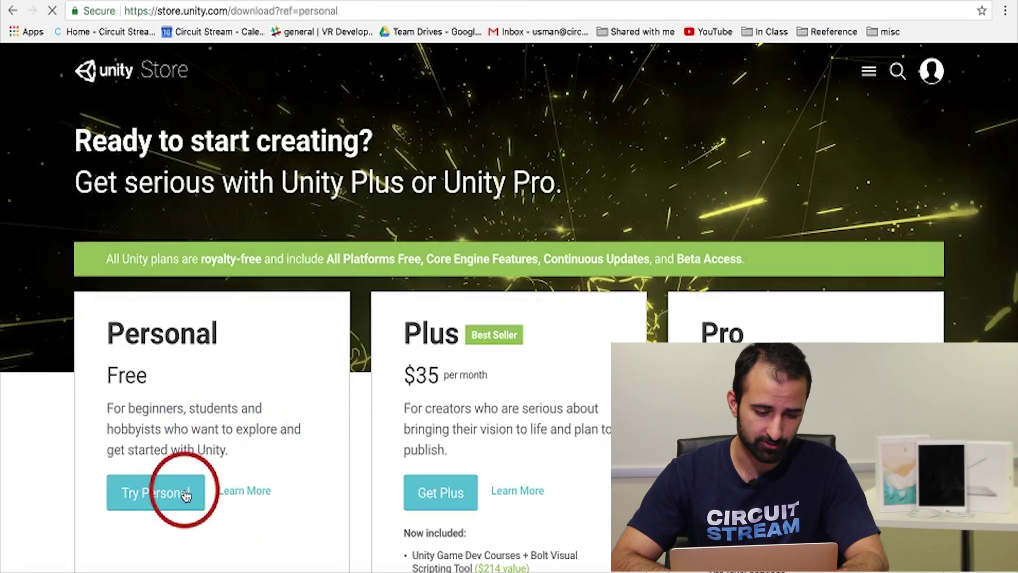
Accept the Unity Personal eligibility terms and download the installer for Mac OS X
scroll(345, 403, down, 2)
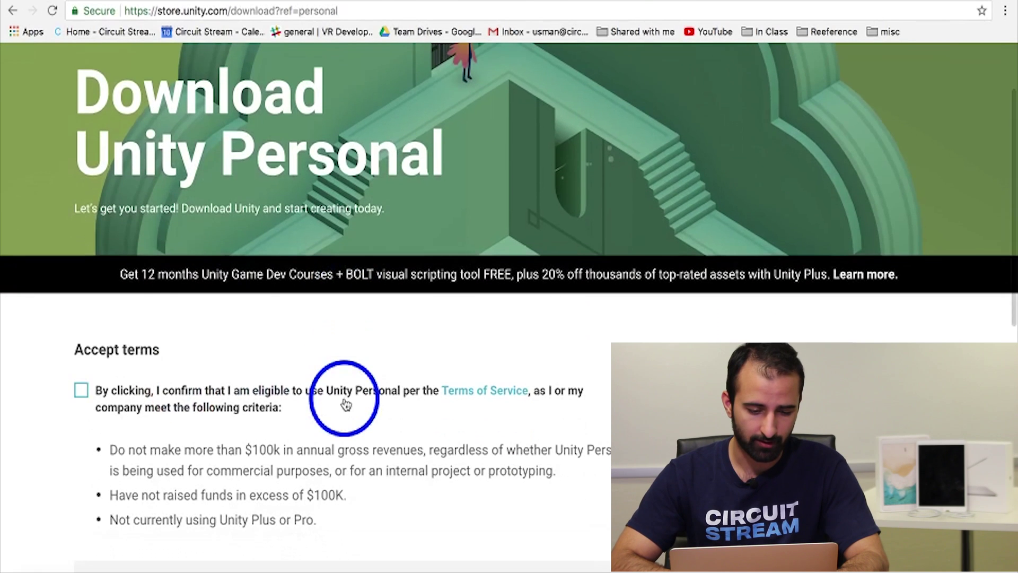
click(97, 395)
scroll(339, 451, down, 6)
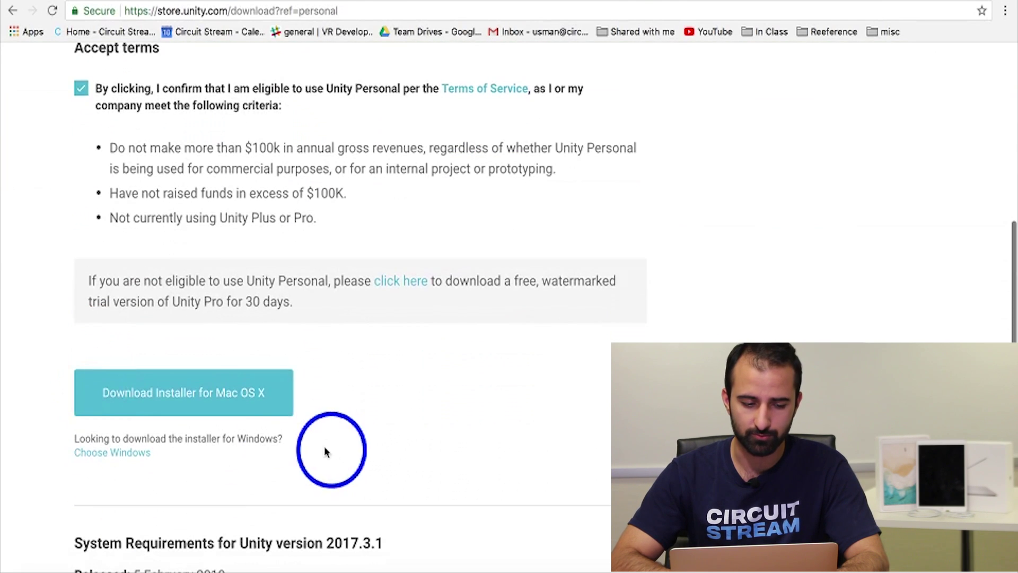
click(291, 404)
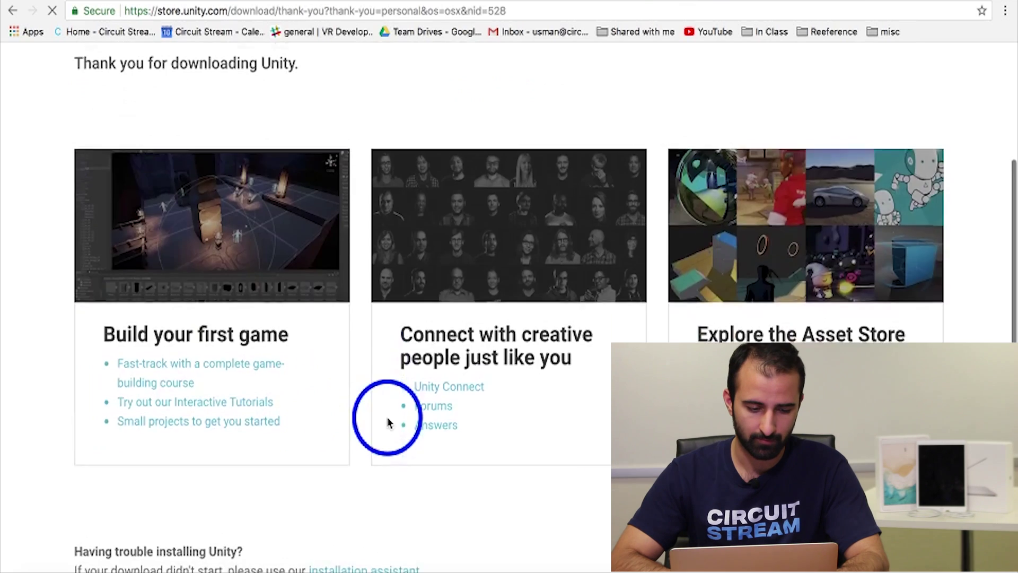
scroll(387, 422, down, 2)
scroll(387, 422, down, 1)
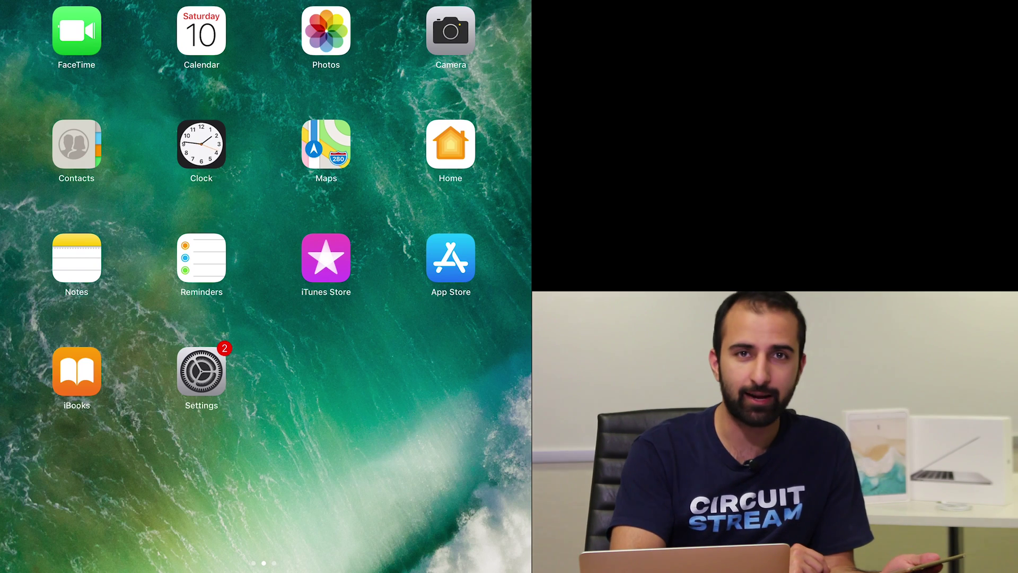
Open Settings on the iPad and look through the list of settings categories
click(201, 371)
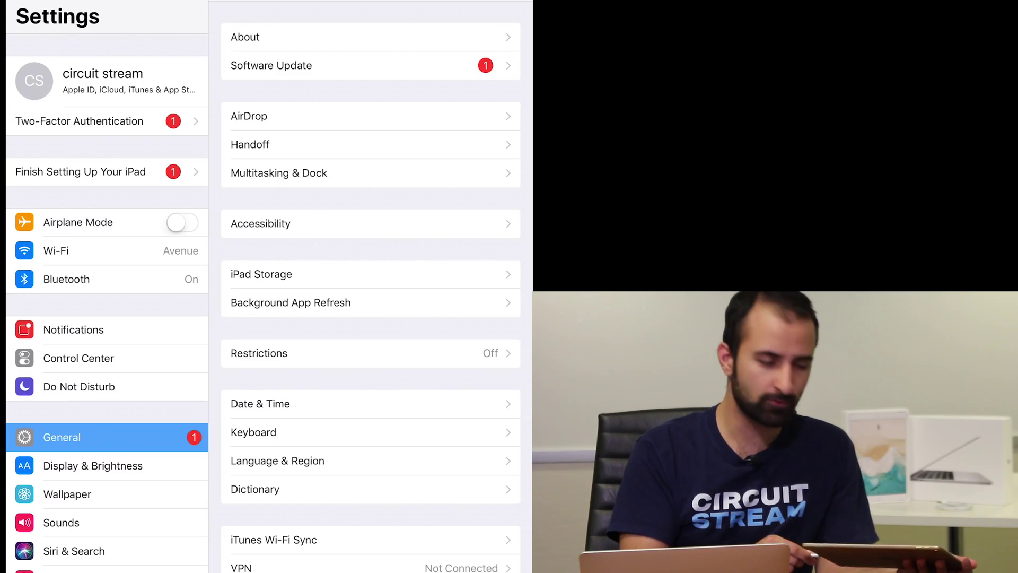
scroll(106, 318, down, 1)
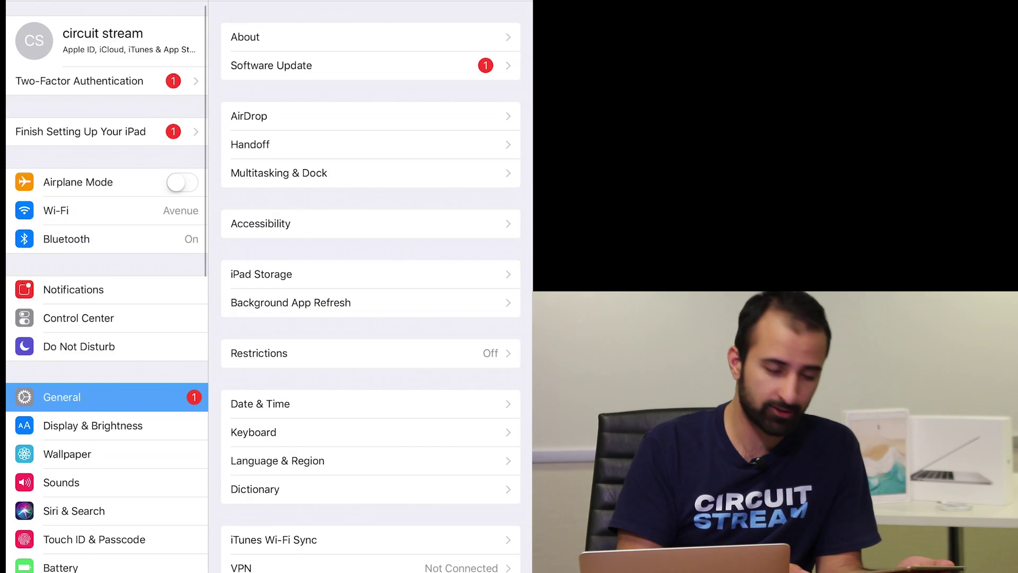
scroll(106, 318, down, 4)
scroll(106, 319, down, 15)
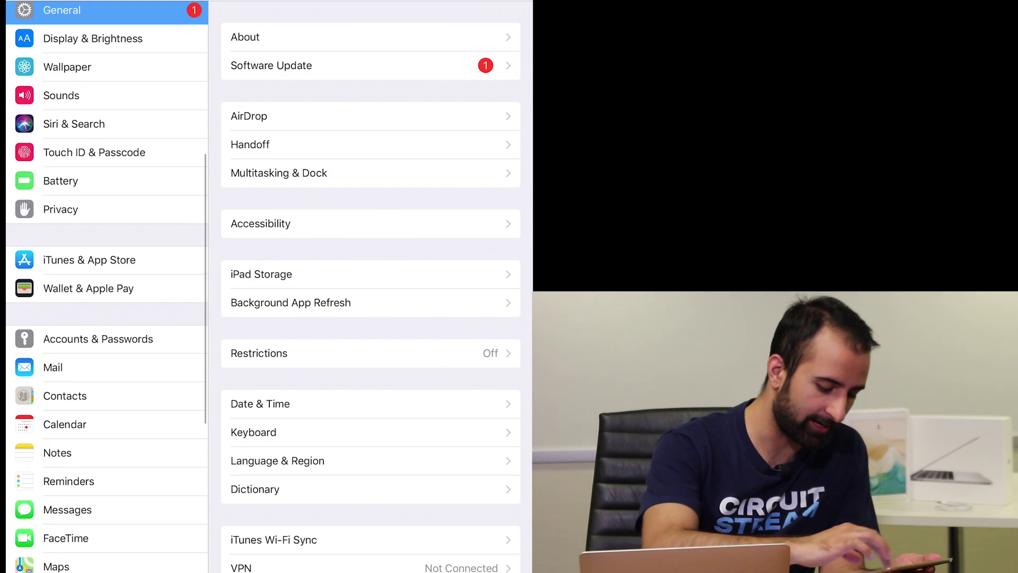
scroll(106, 318, up, 5)
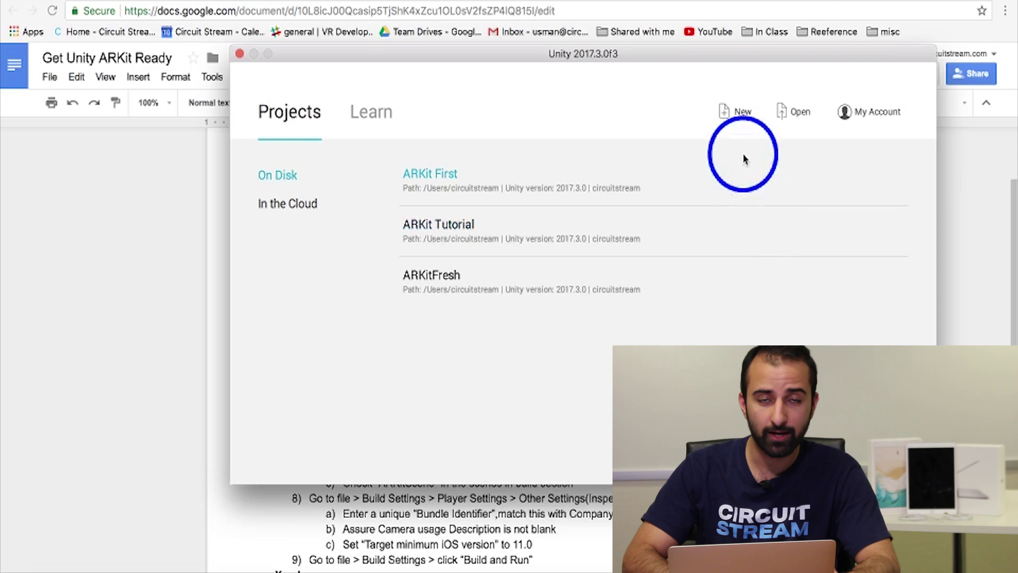
Create a new 3D Unity project named YourProjectName
click(735, 110)
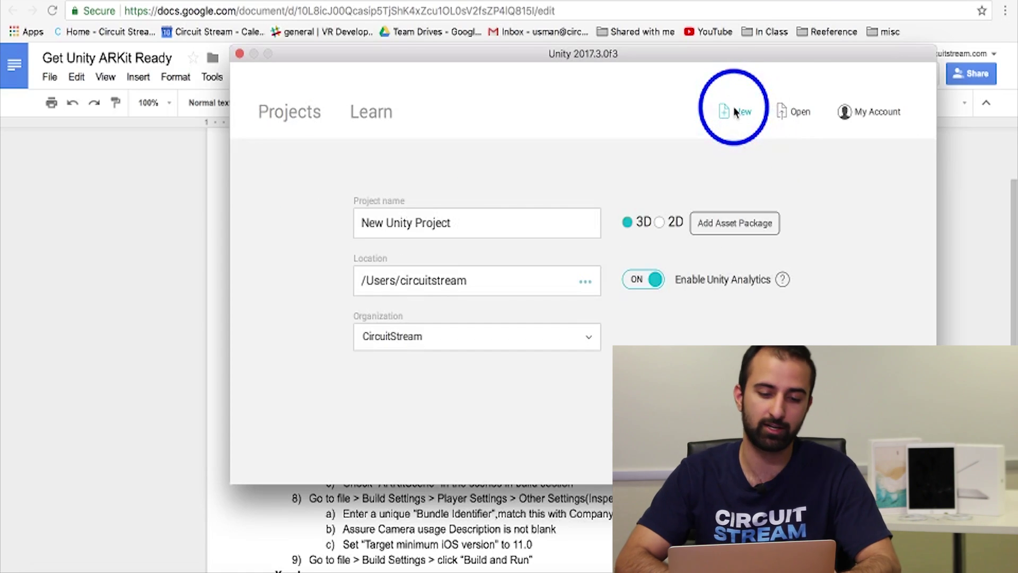
click(509, 221)
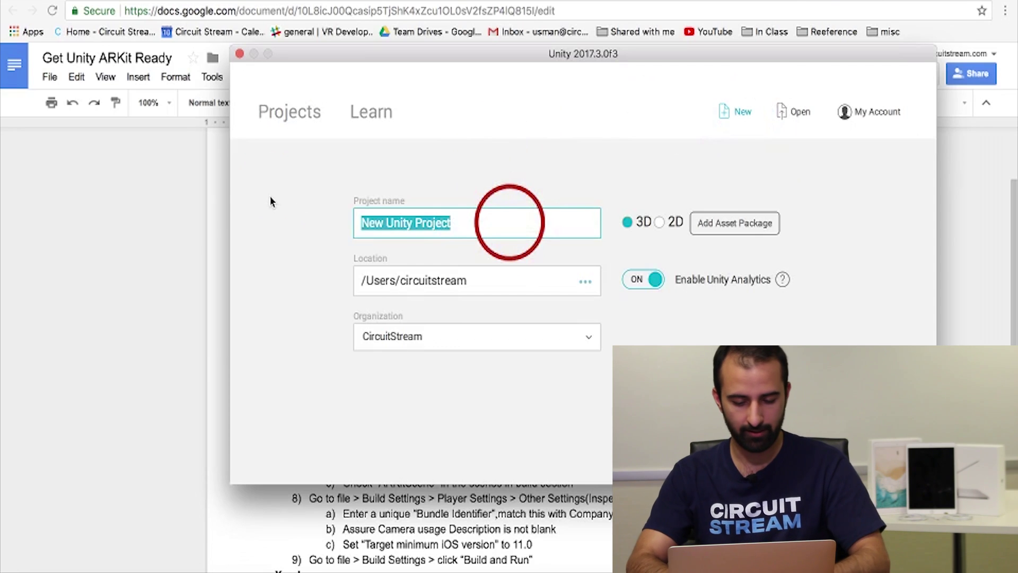
text(Y)
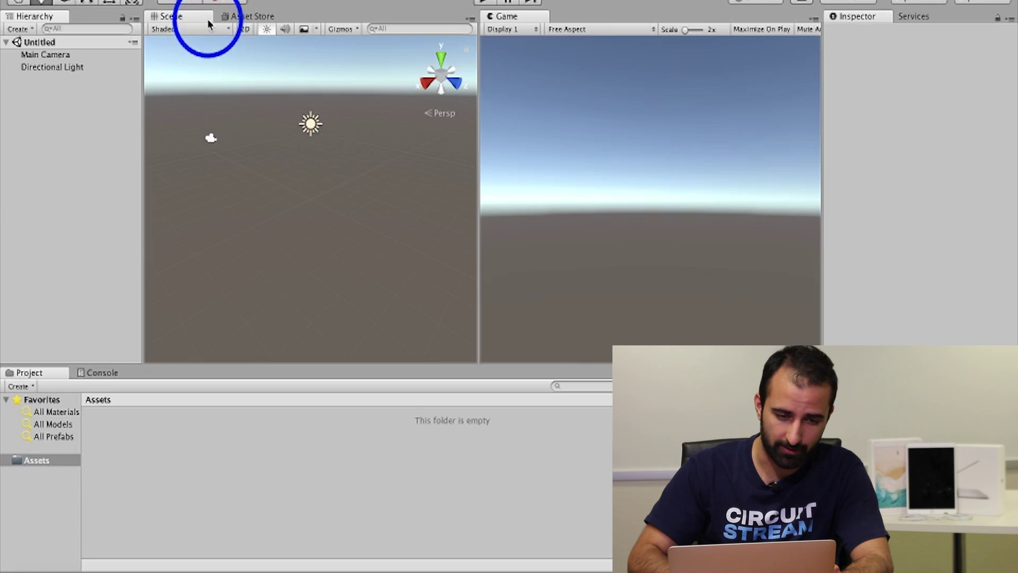
Find Unity ARKit Plugin in the Asset Store with the search "ARKit Plugin" and import it, accepting the overwrite of project settings
click(252, 19)
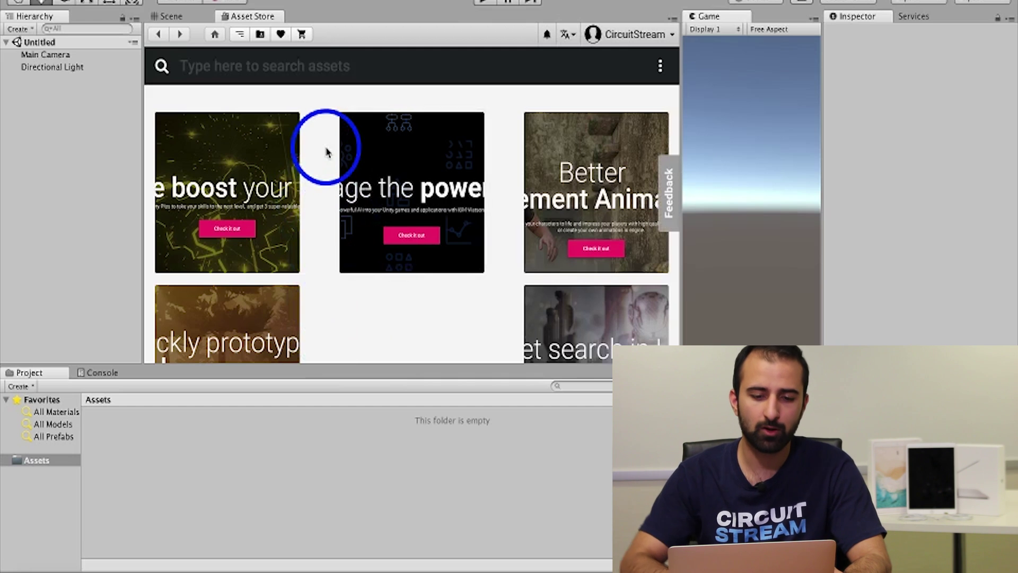
click(308, 63)
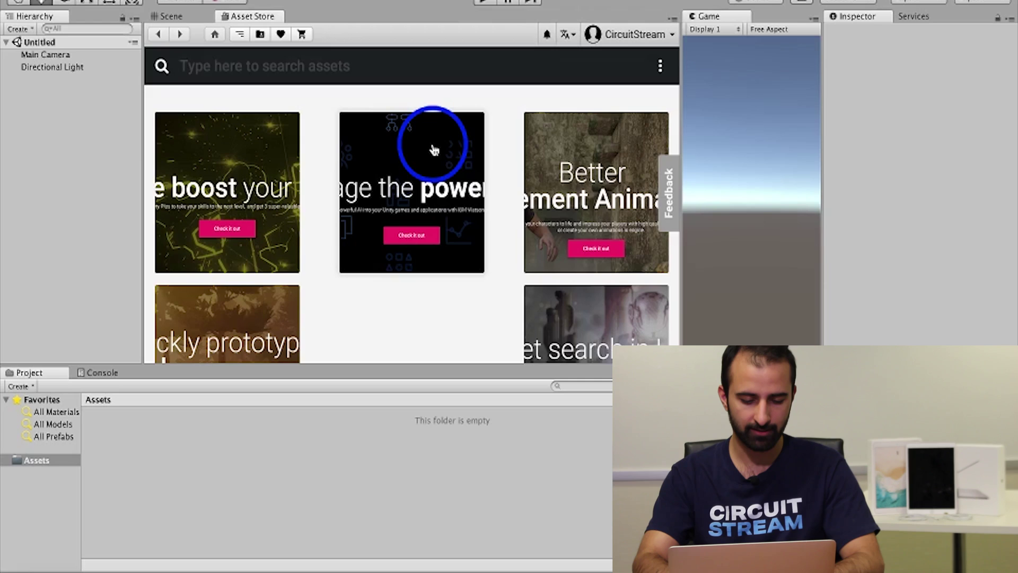
text(ARKit )
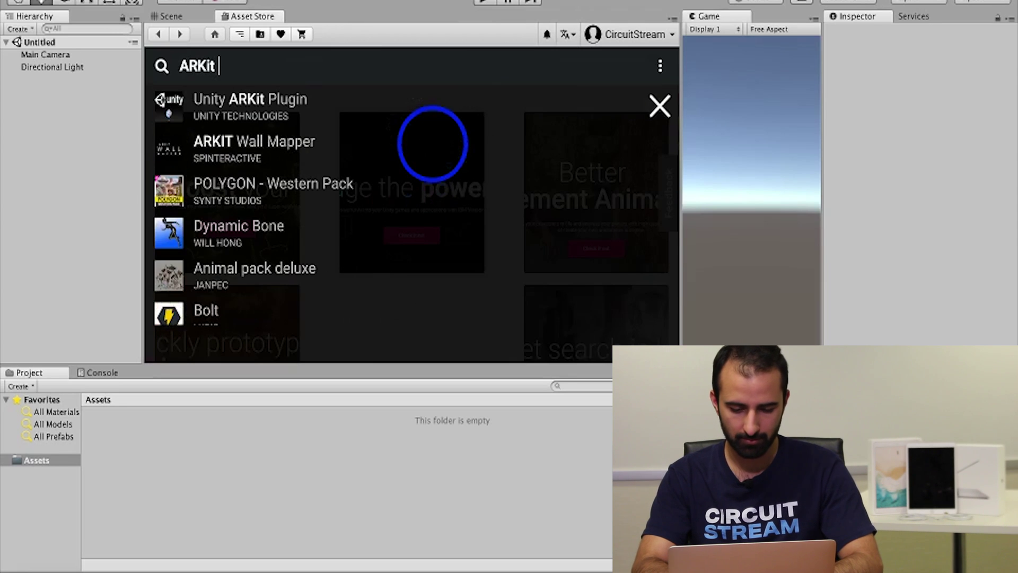
text(Plugin)
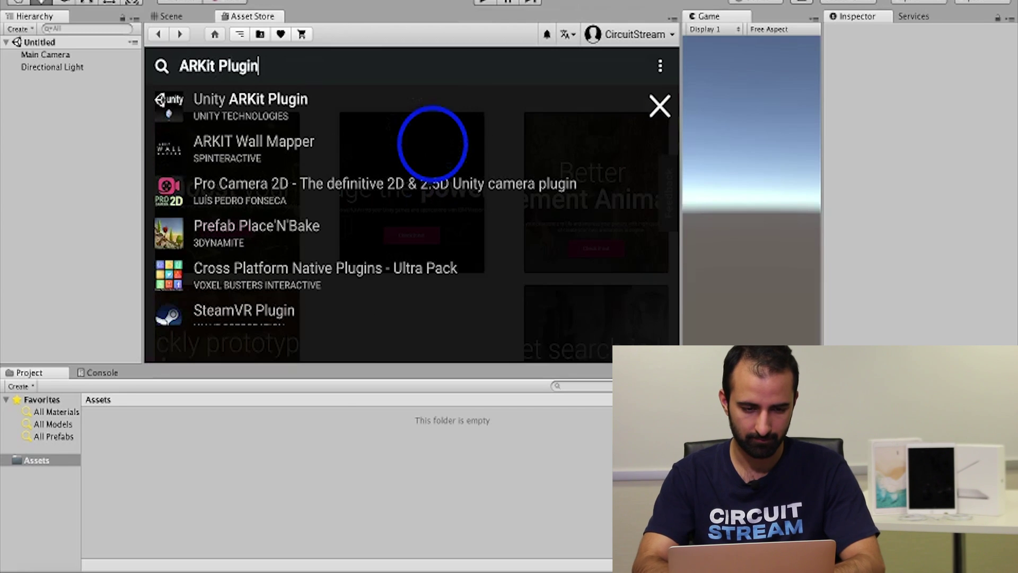
click(392, 107)
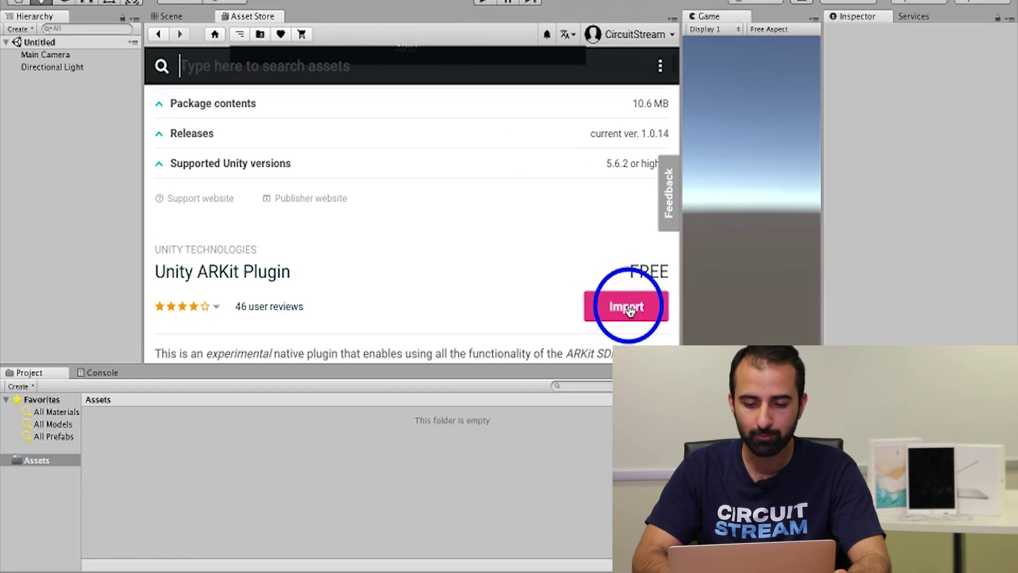
click(630, 312)
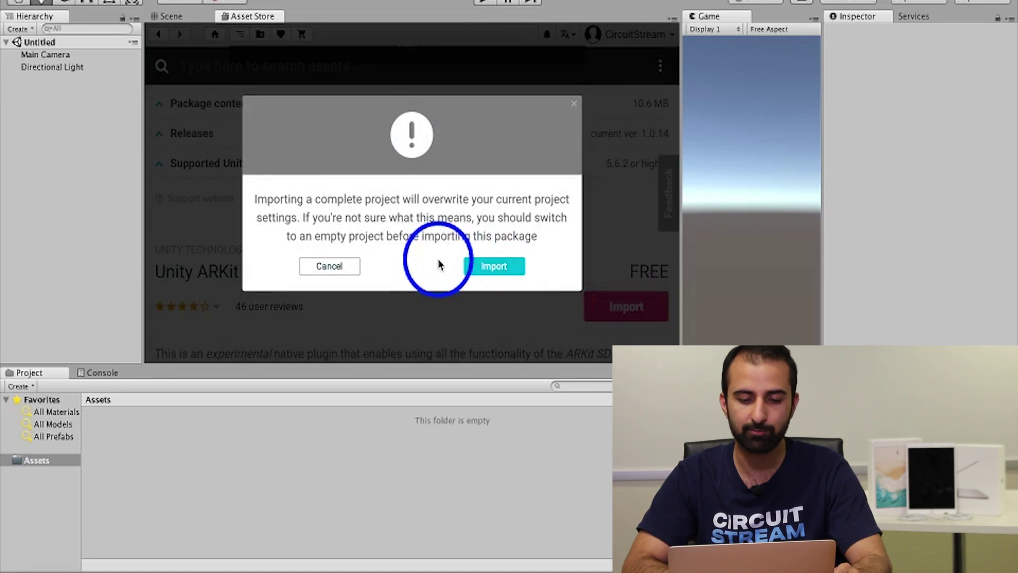
click(488, 265)
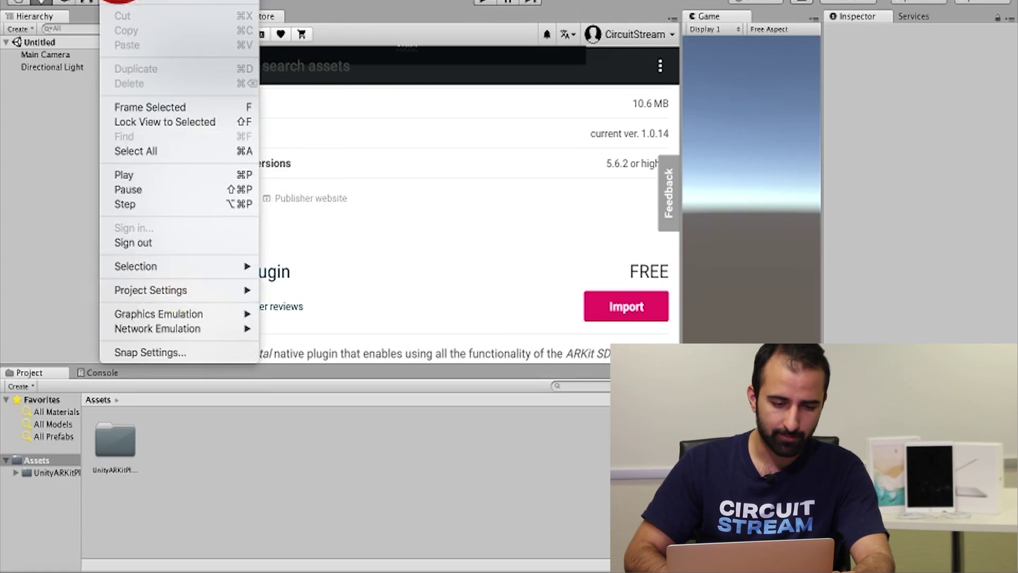
In the project's Editor settings, set the Unity Remote device to Any iOS Device
mouse_move(205, 301)
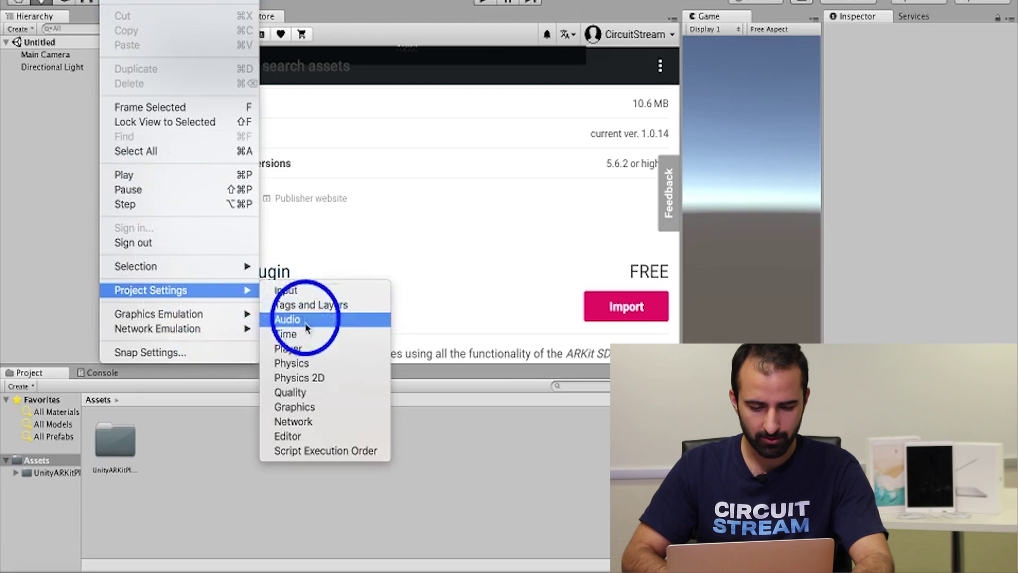
click(297, 435)
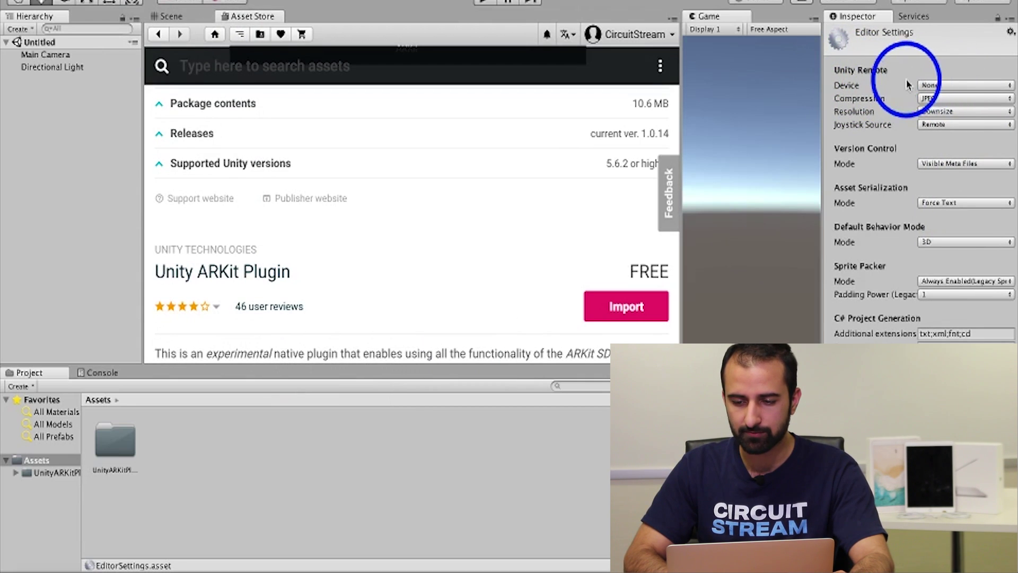
click(952, 87)
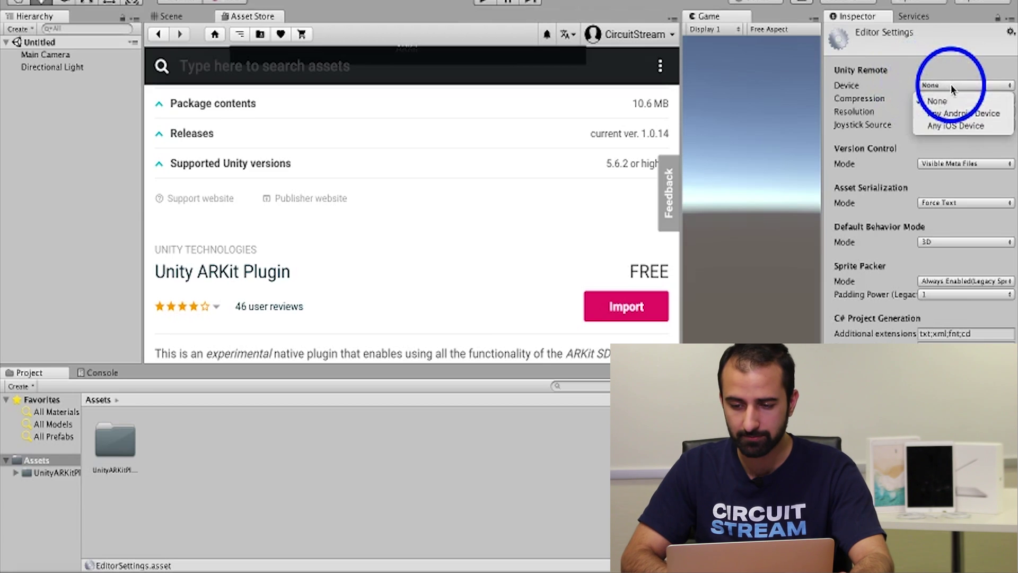
click(956, 126)
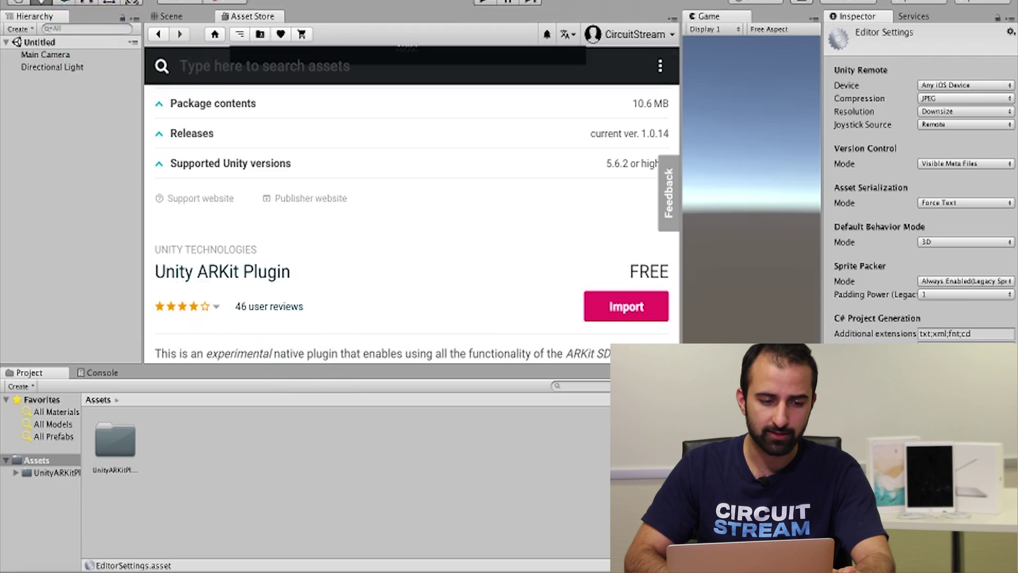
Open the Build Settings and include the UnityARKitPlugin example scene UnityARKitScene in the build
click(85, 2)
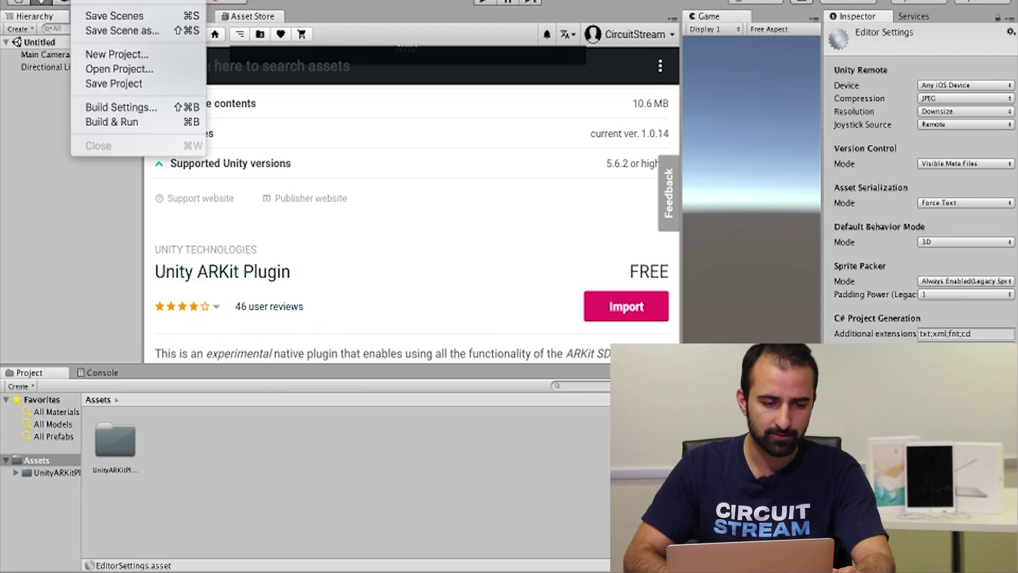
click(115, 109)
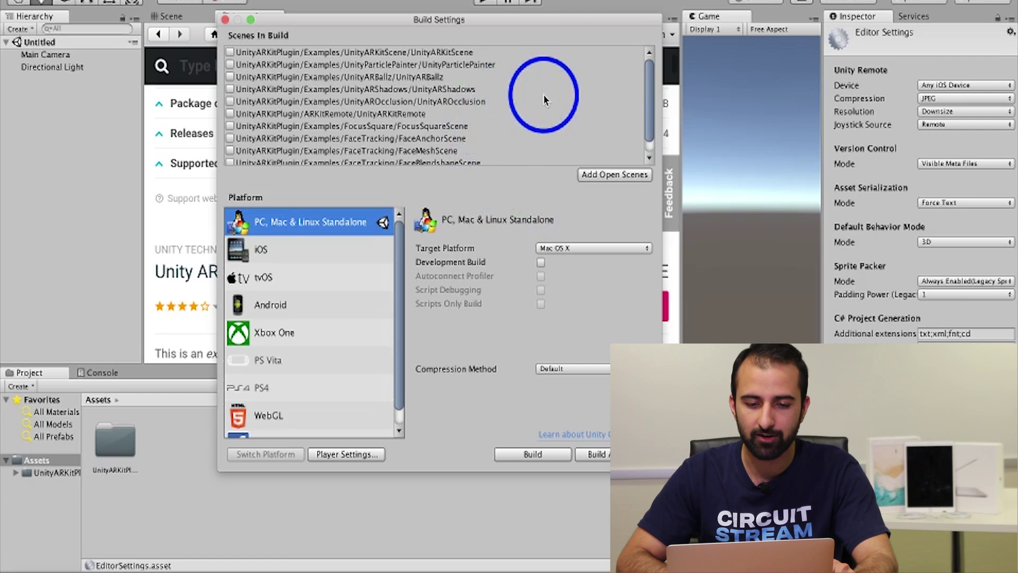
scroll(545, 99, down, 2)
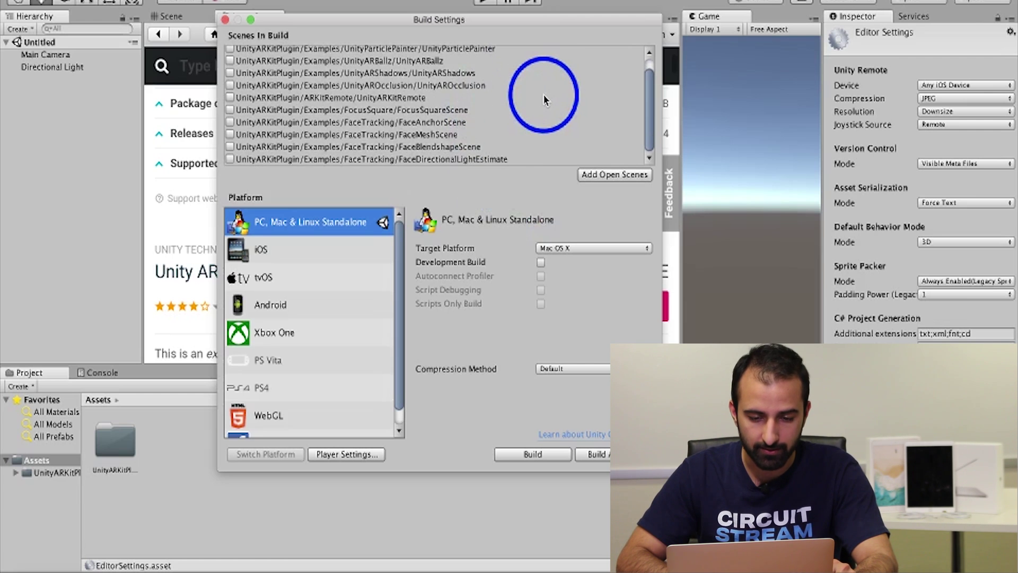
scroll(545, 99, up, 2)
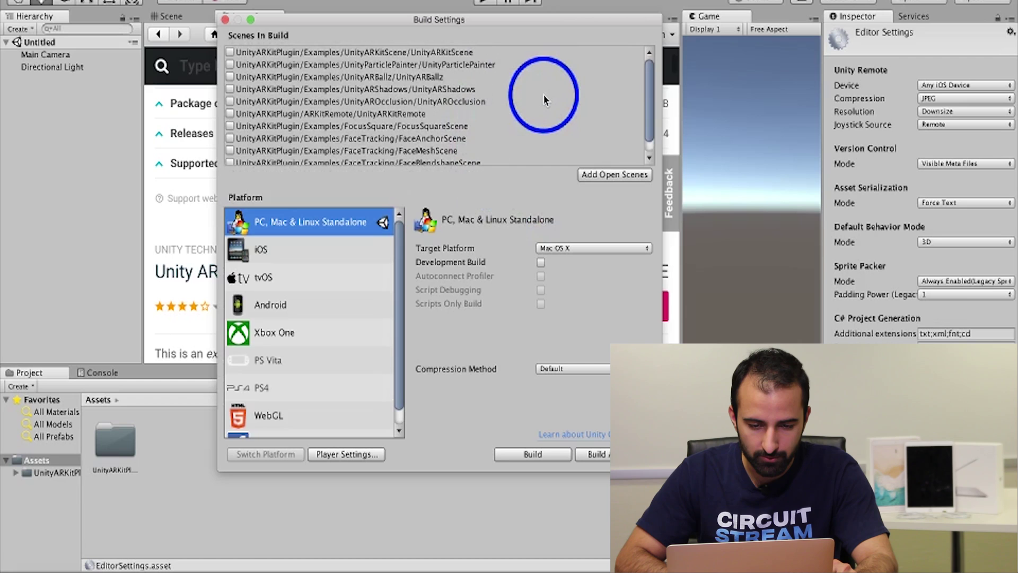
scroll(545, 100, down, 2)
scroll(545, 99, up, 2)
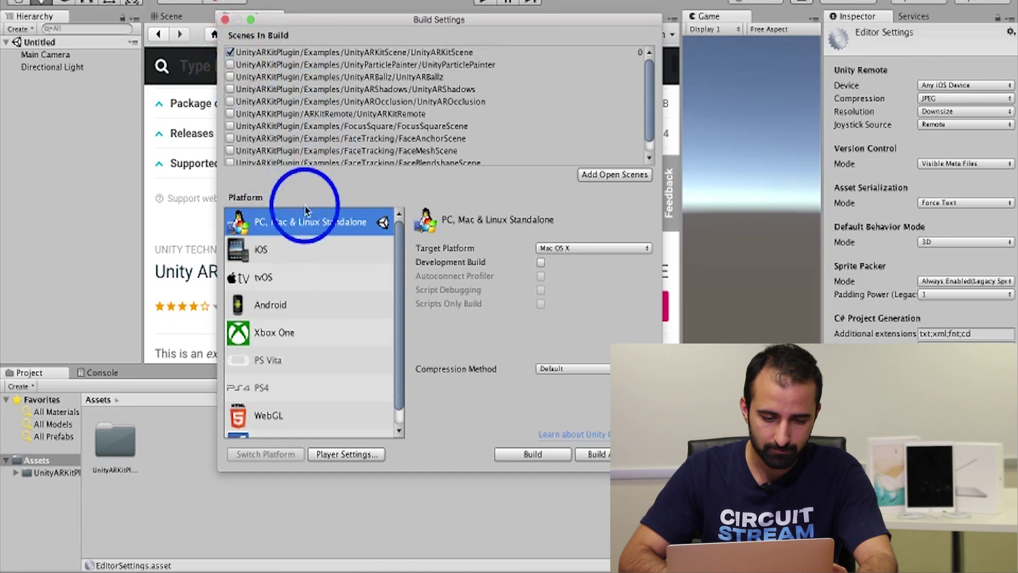
Enable Development Build for iOS and switch the build platform to iOS
click(289, 248)
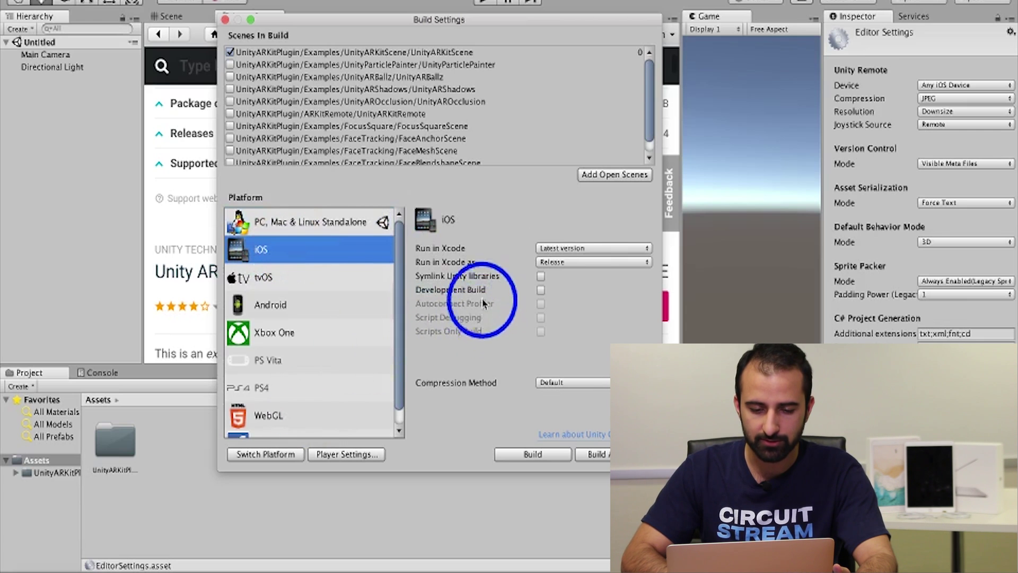
click(541, 290)
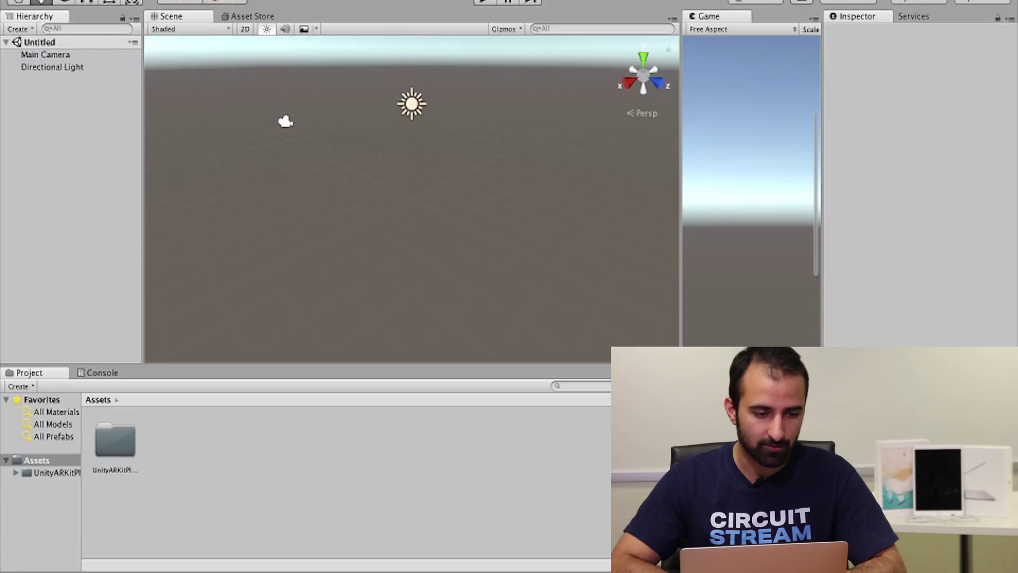
Open the Player Settings from the Build Settings and set the company name to CS
click(127, 108)
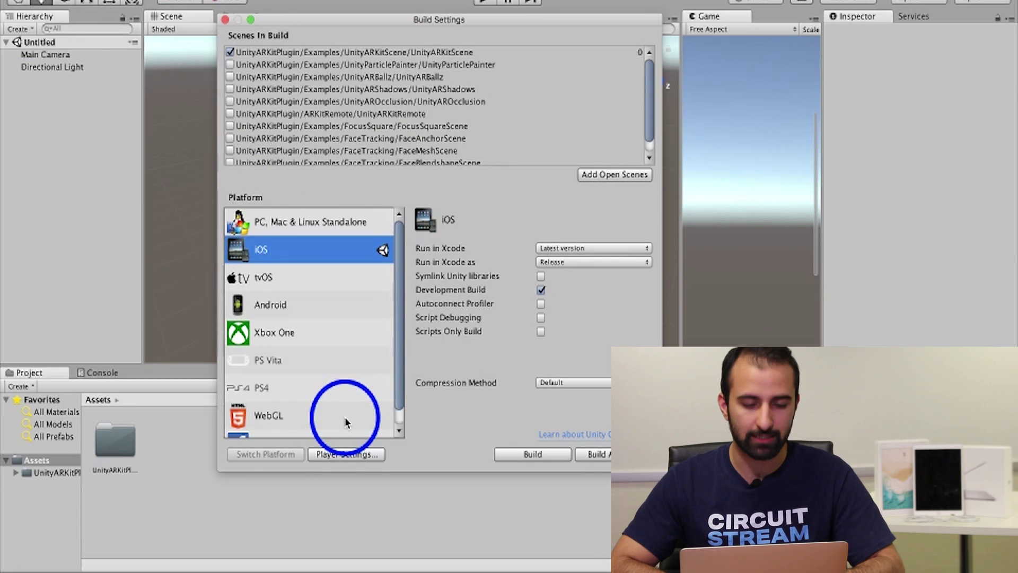
click(351, 454)
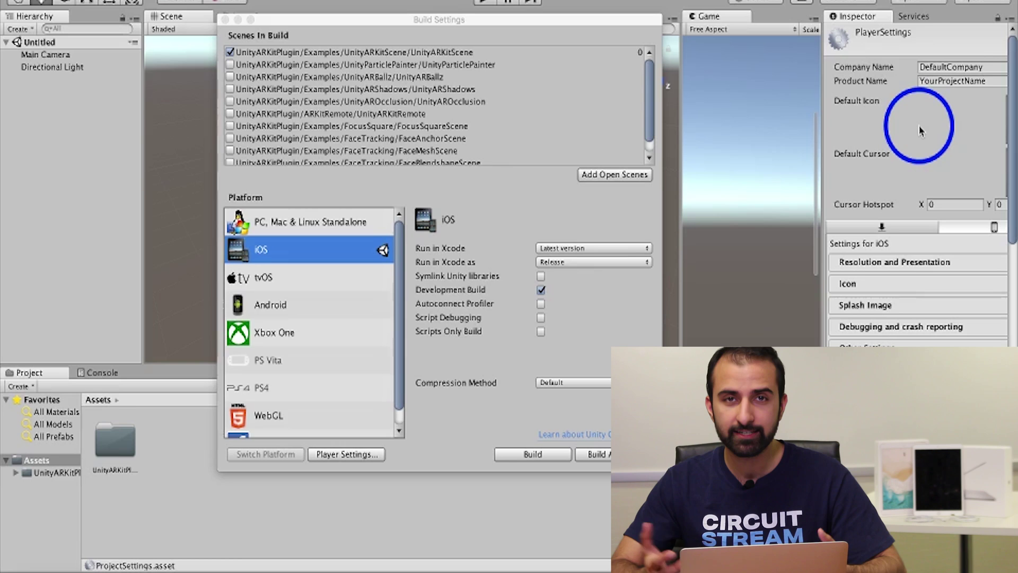
click(994, 71)
click(903, 71)
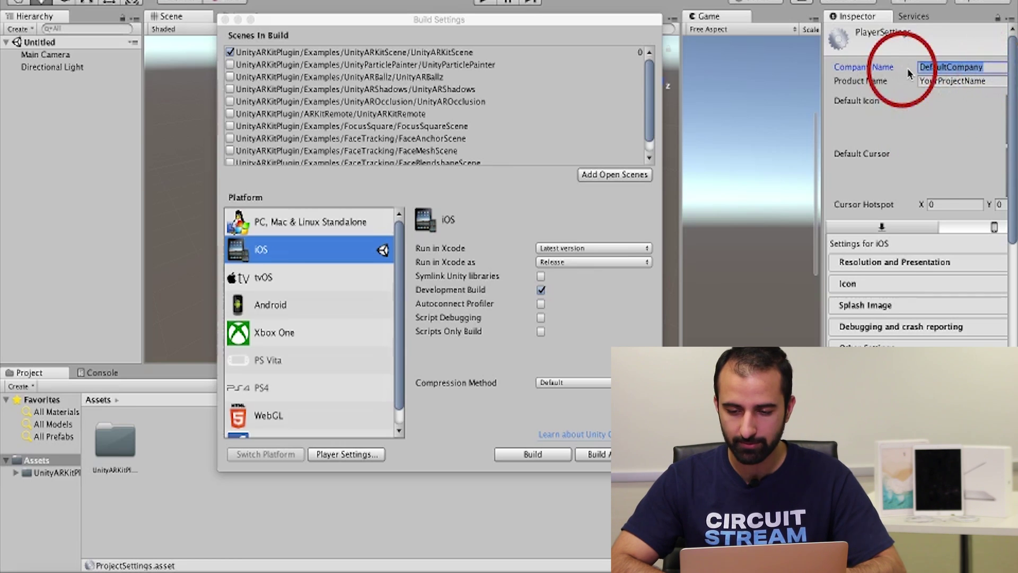
click(989, 171)
text(C)
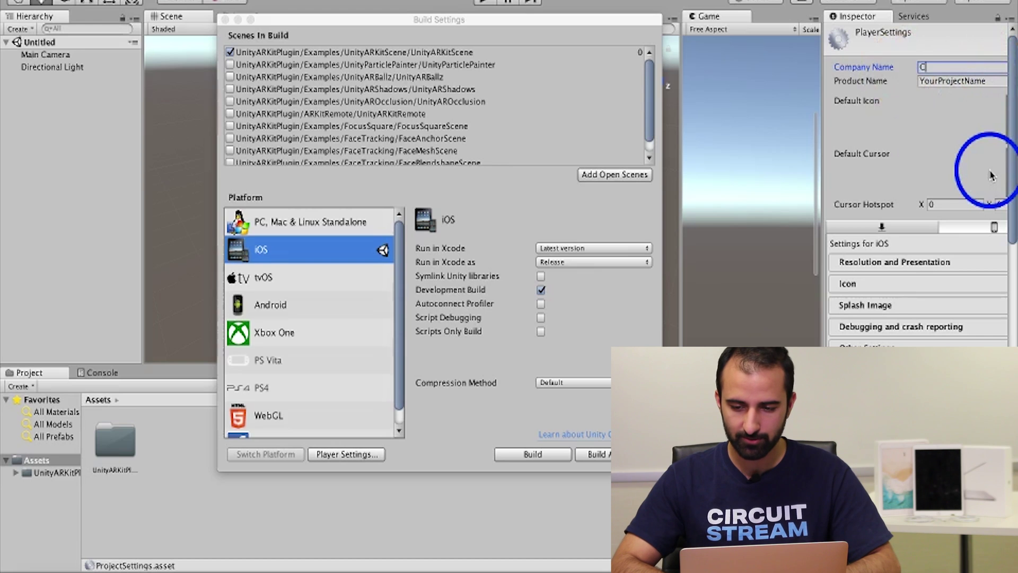
text(S)
Set the product name to ZombieCoffee in the Player Settings
drag(990, 81, 920, 114)
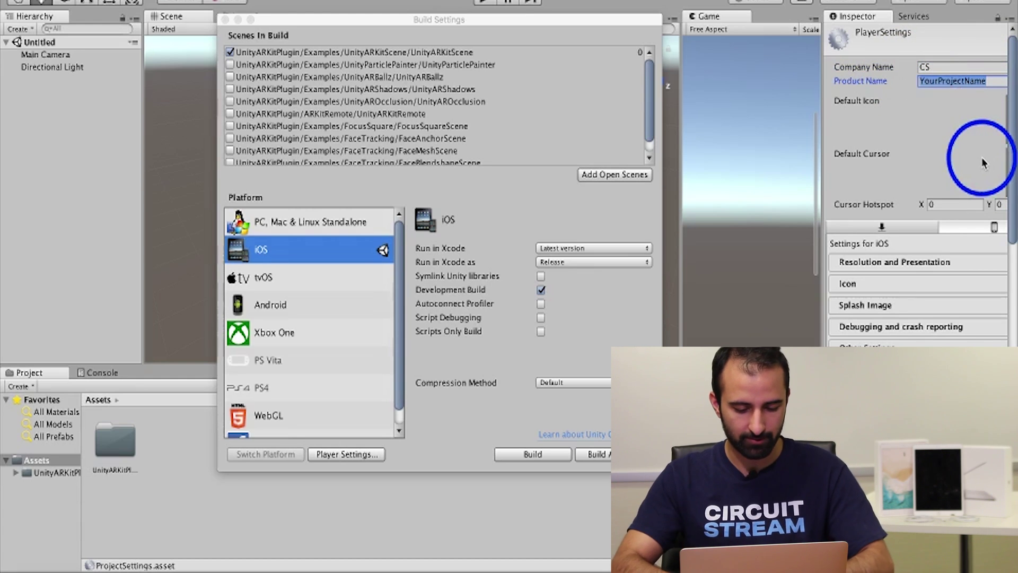
text(Zombie)
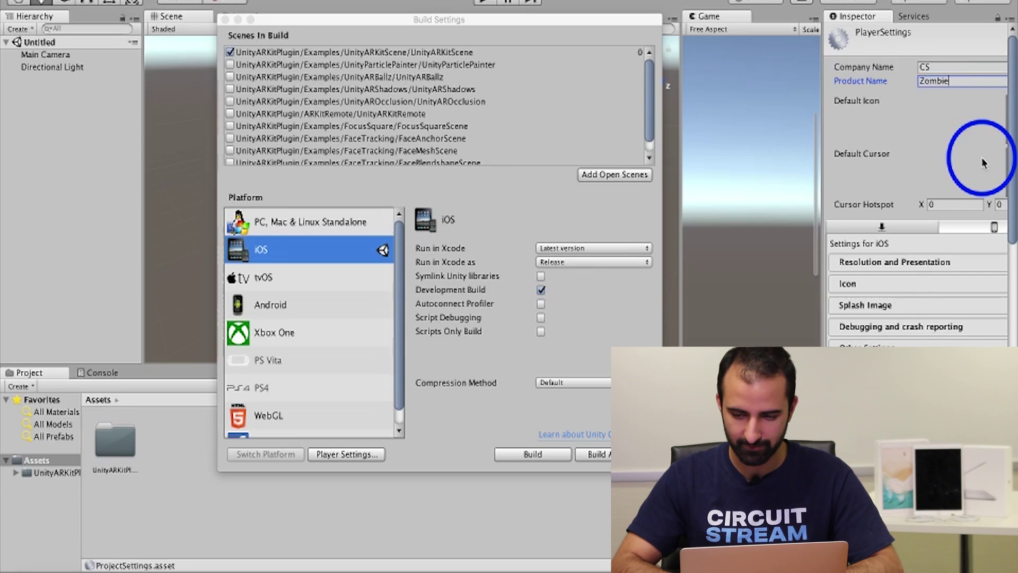
text(Cof)
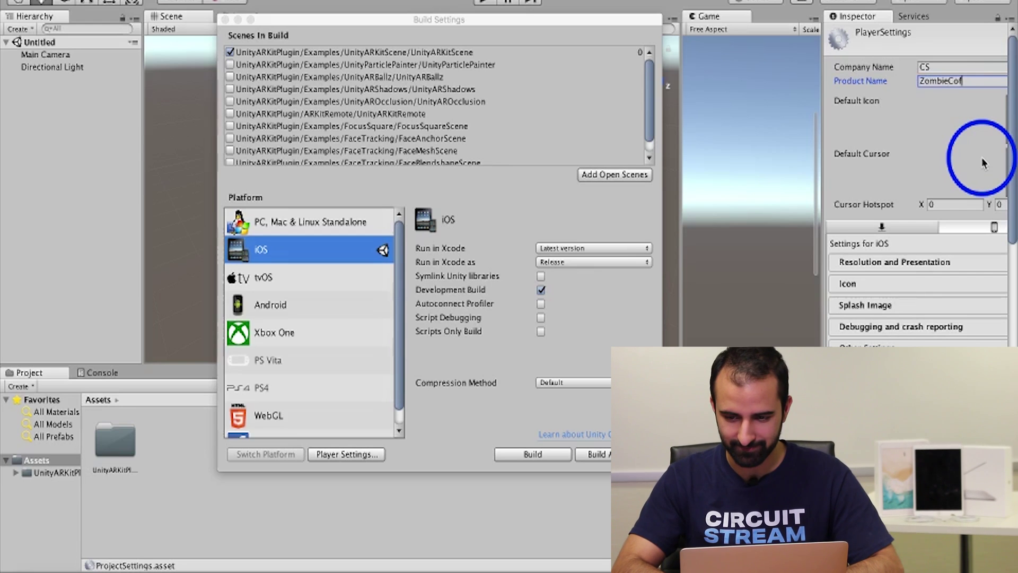
text(fee)
Replace the company part of the iOS bundle identifier with CS in the Identification settings
scroll(982, 163, down, 8)
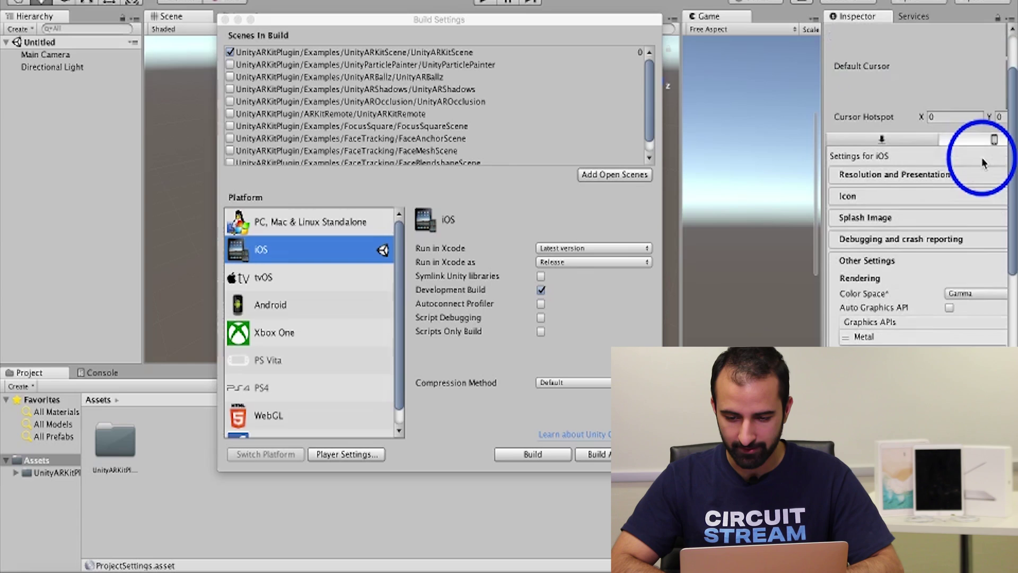
scroll(982, 163, down, 5)
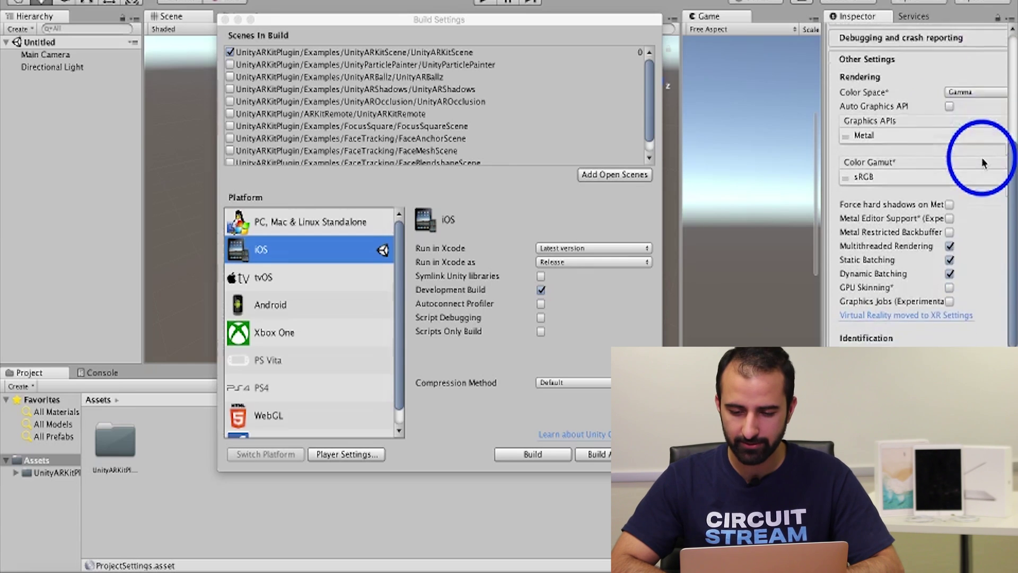
scroll(982, 163, up, 3)
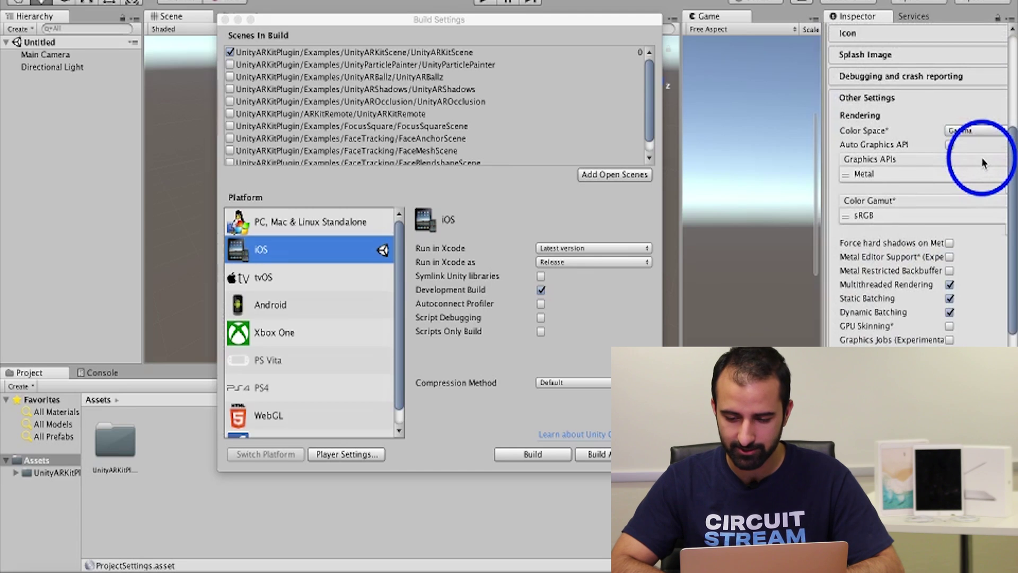
scroll(982, 163, down, 7)
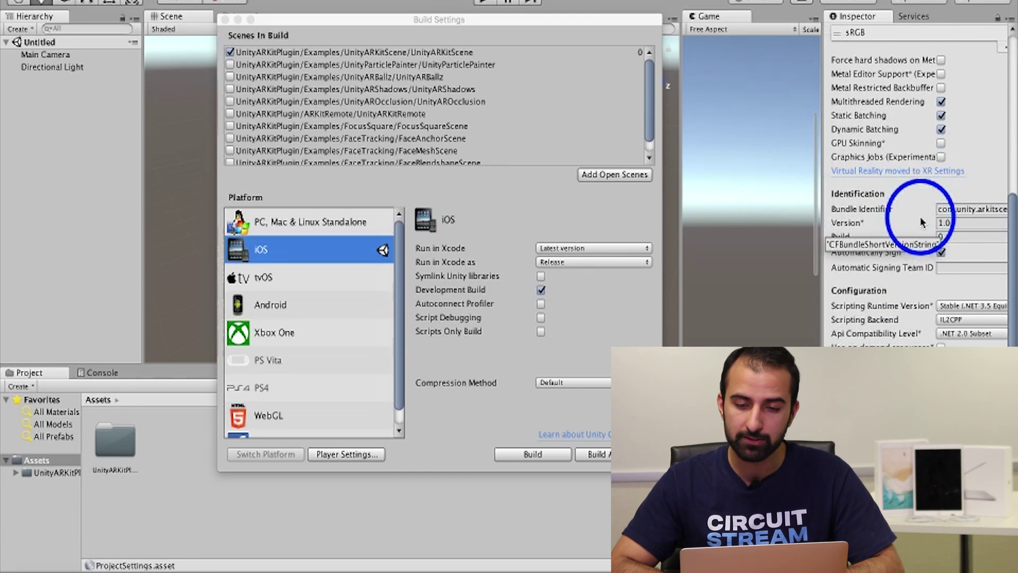
scroll(921, 216, right, 2)
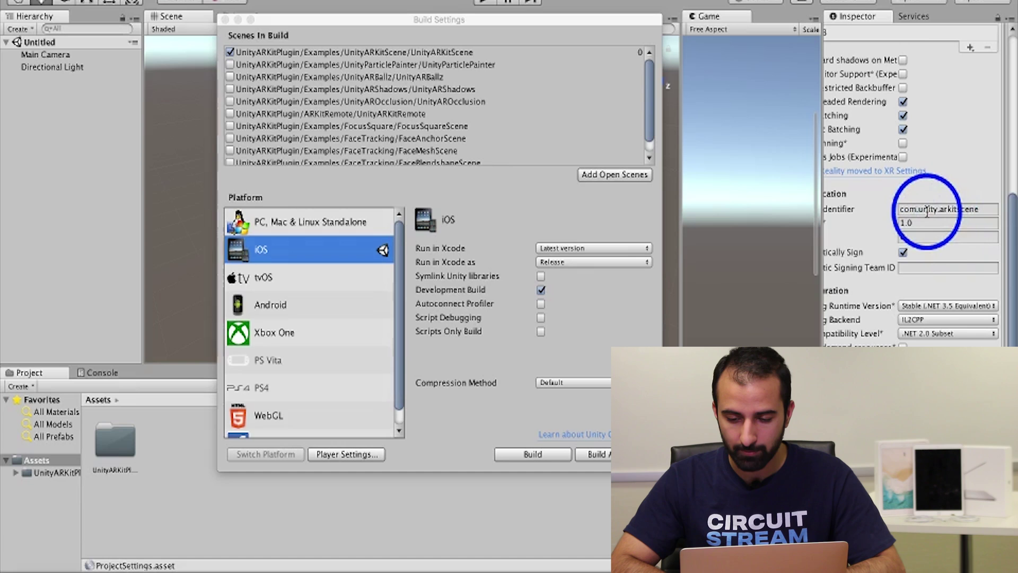
drag(919, 210, 937, 212)
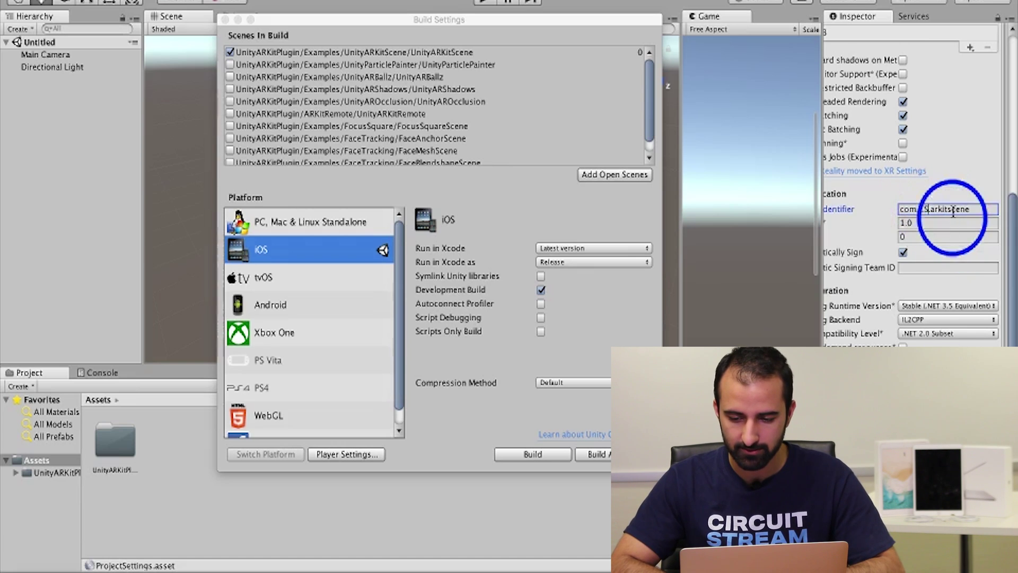
Replace the last part of the bundle identifier with ZombieCoffee so it matches the product name
scroll(953, 216, up, 10)
scroll(952, 217, down, 10)
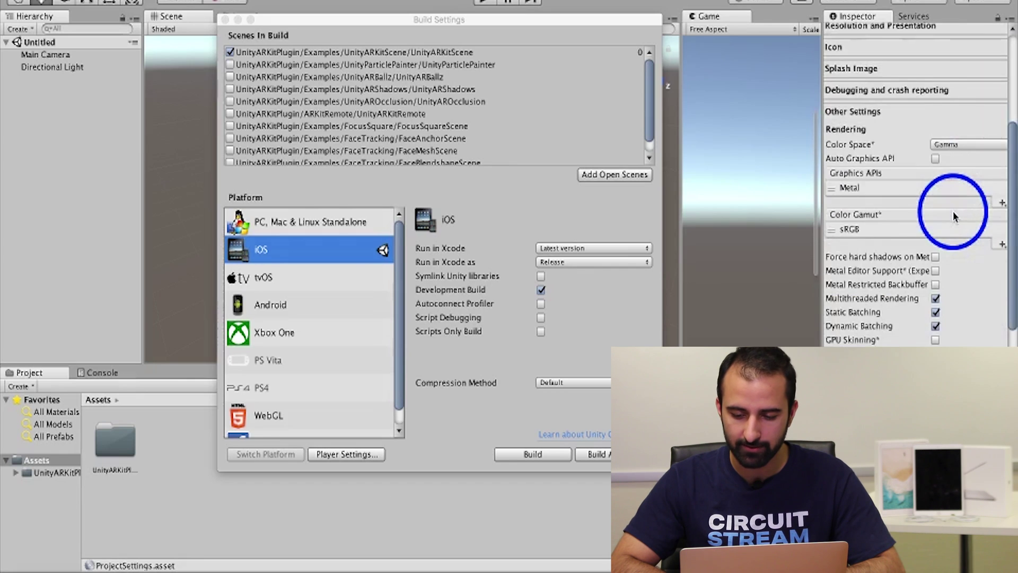
scroll(953, 216, down, 2)
scroll(952, 216, up, 2)
scroll(953, 216, right, 2)
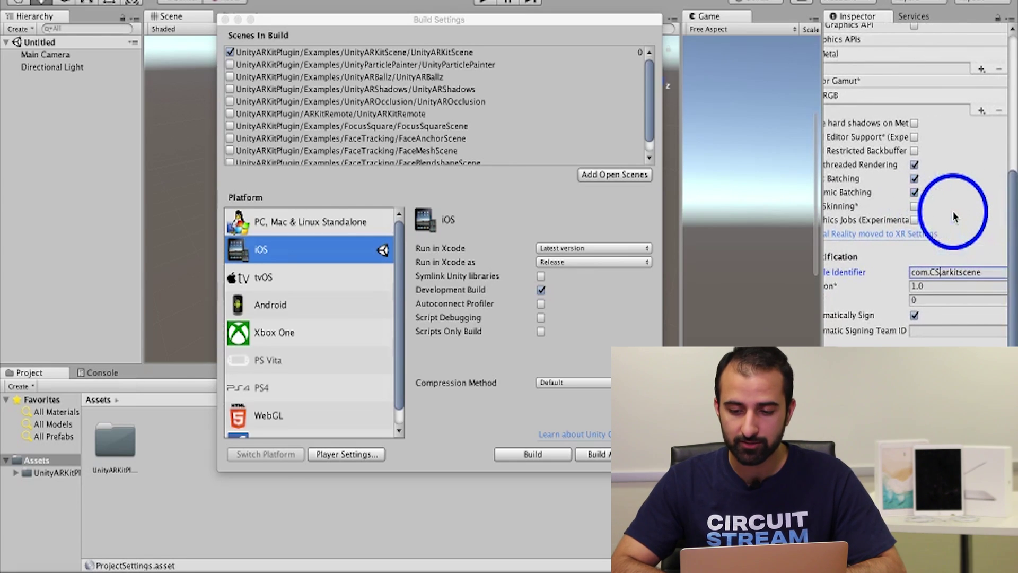
scroll(953, 216, up, 10)
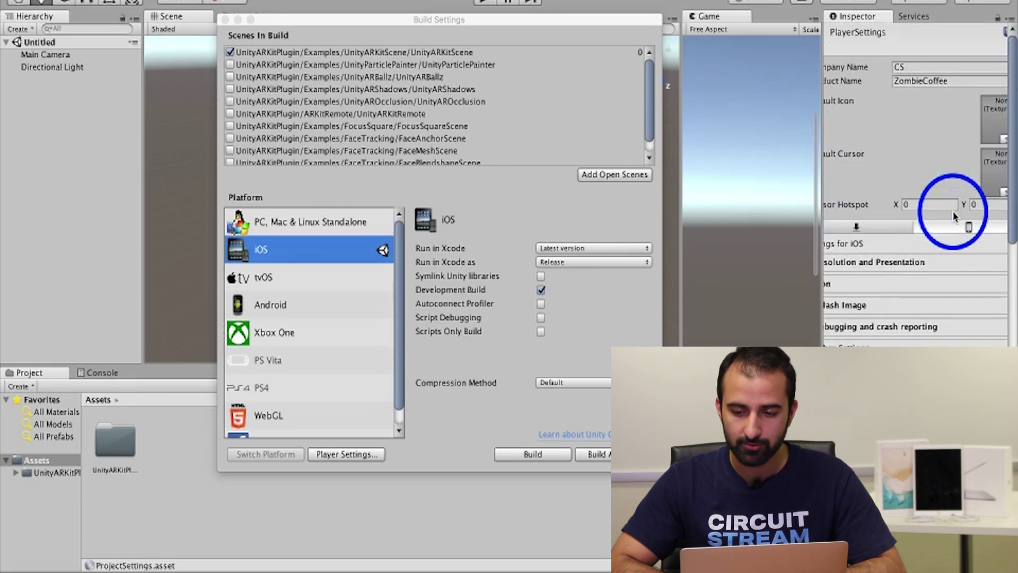
scroll(953, 216, down, 10)
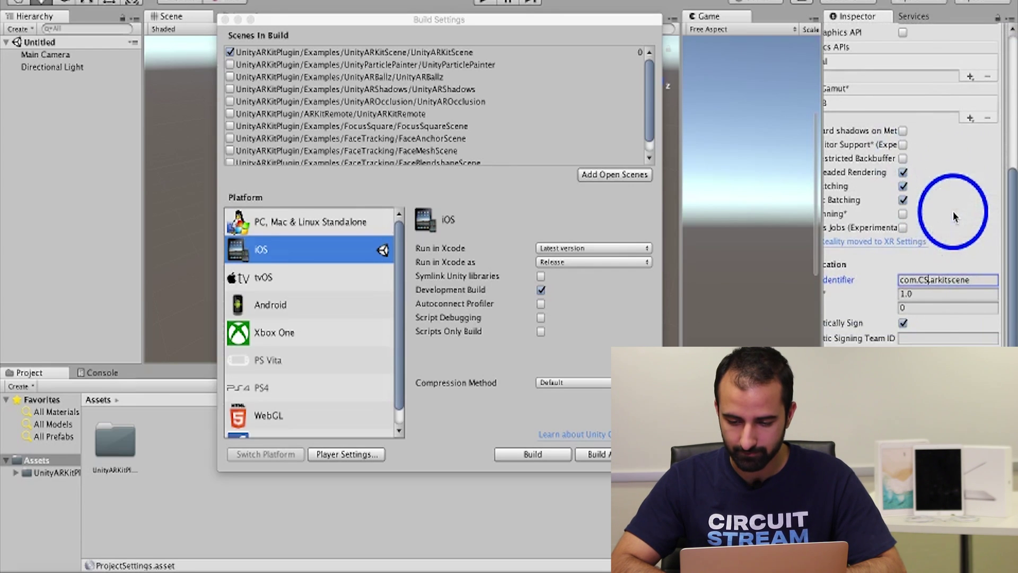
drag(933, 280, 976, 282)
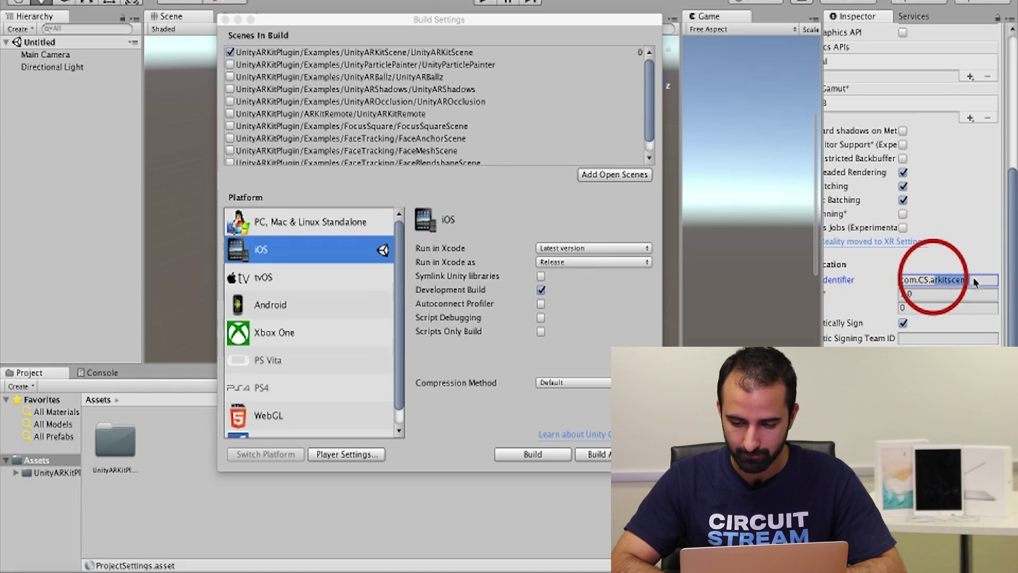
text(a)
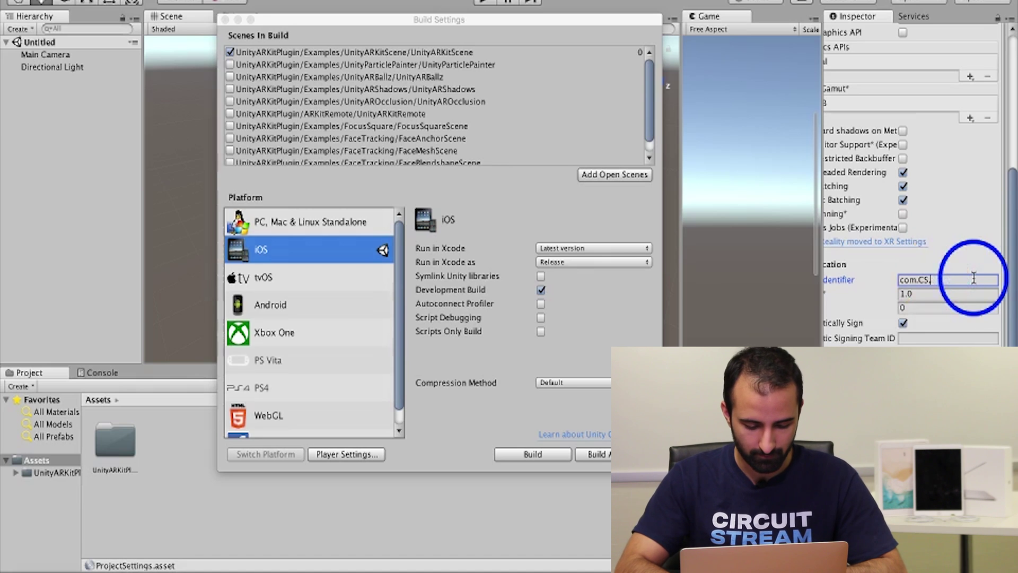
text(ombie)
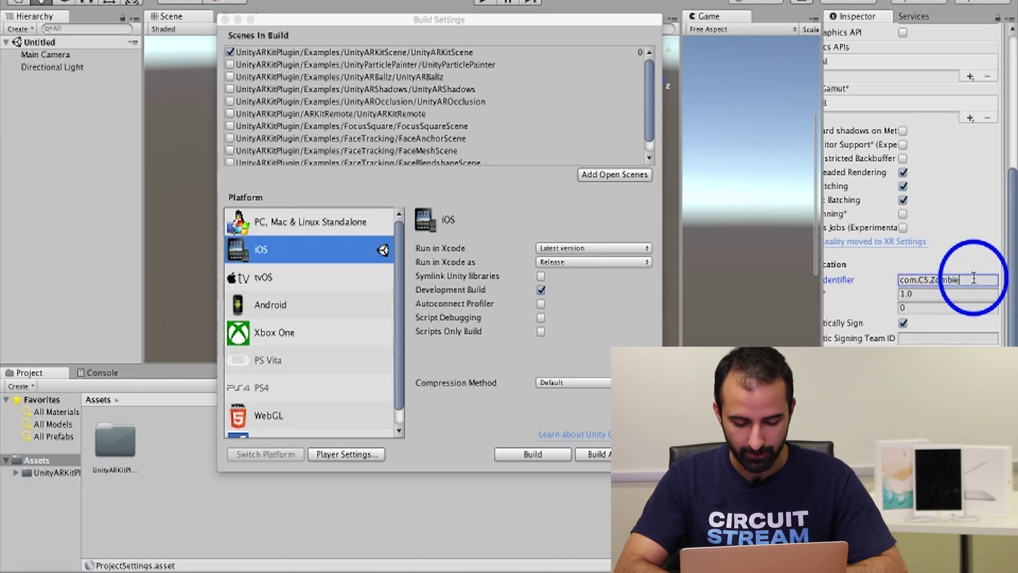
text(Coffee)
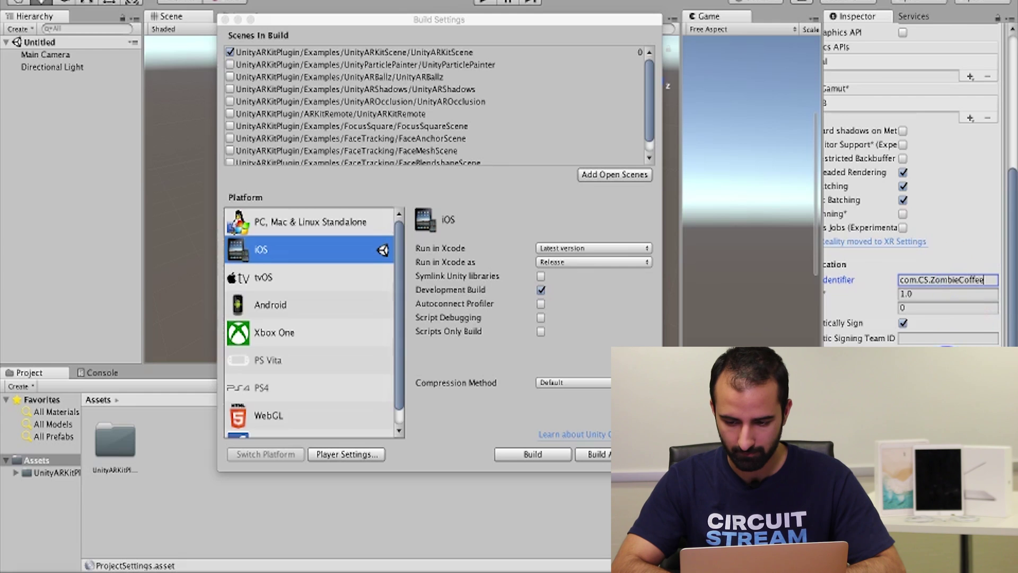
key(Return)
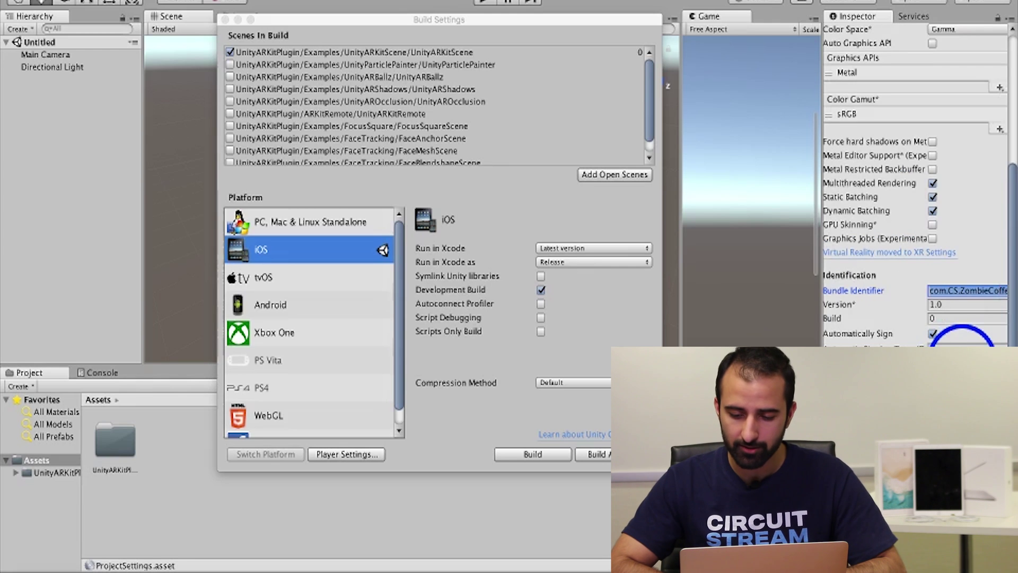
Check the Camera Usage Description entry in the iOS Configuration settings
scroll(962, 342, down, 5)
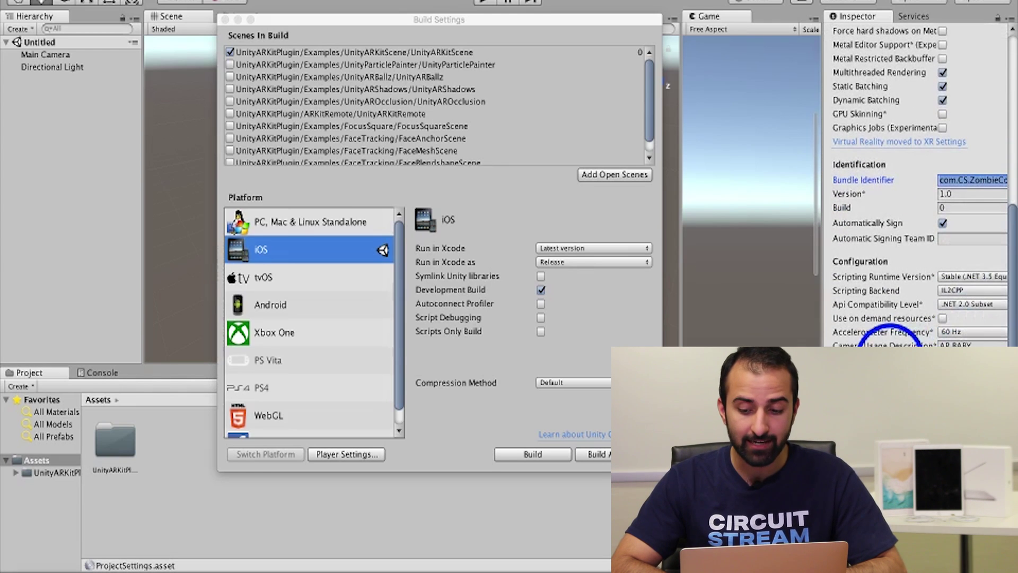
click(976, 344)
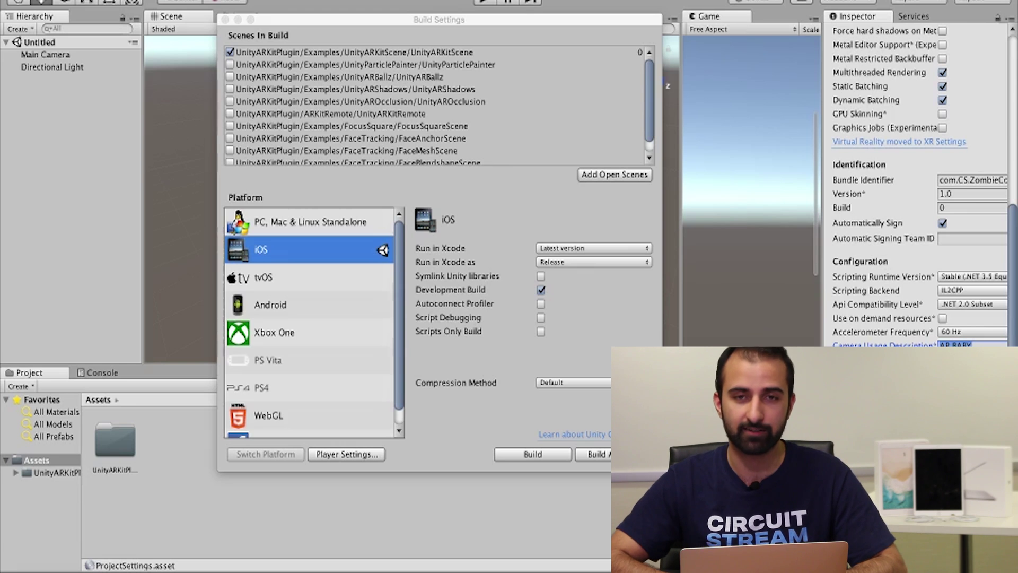
scroll(901, 265, down, 5)
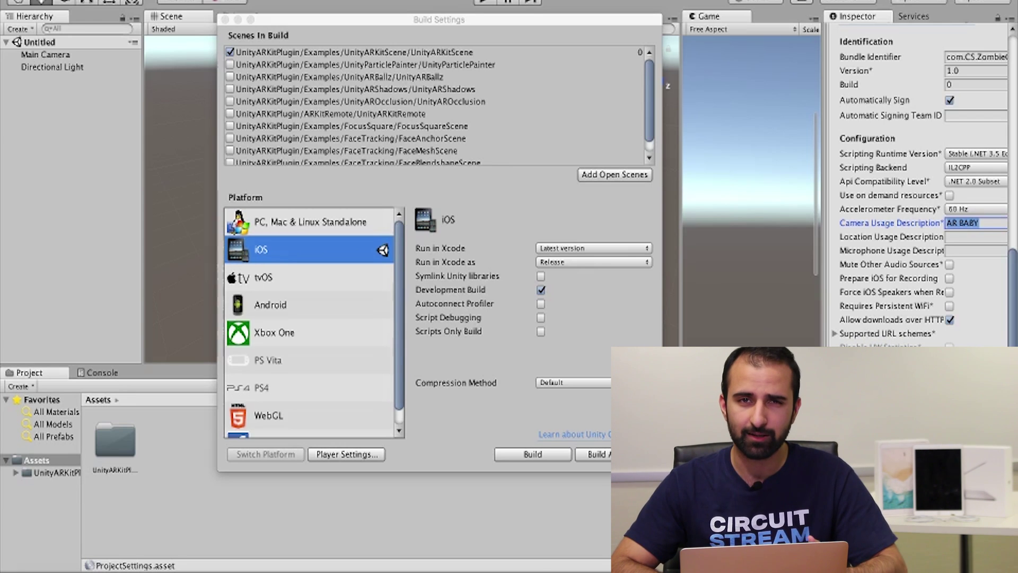
key(Return)
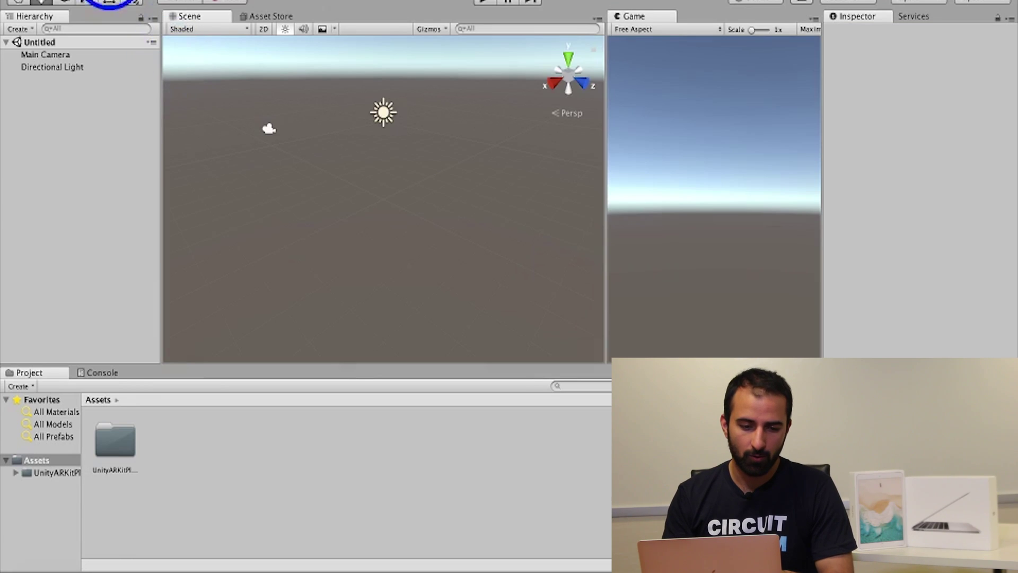
Build and run the iOS project from the Build Settings as YourAppName in the YourProjectName folder, replacing the existing build folder
click(88, 1)
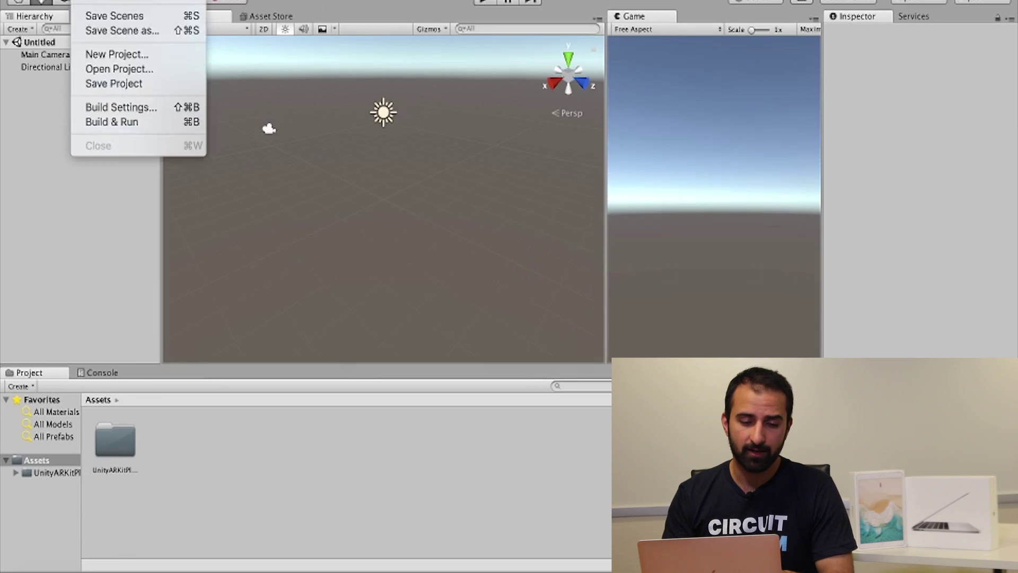
click(137, 109)
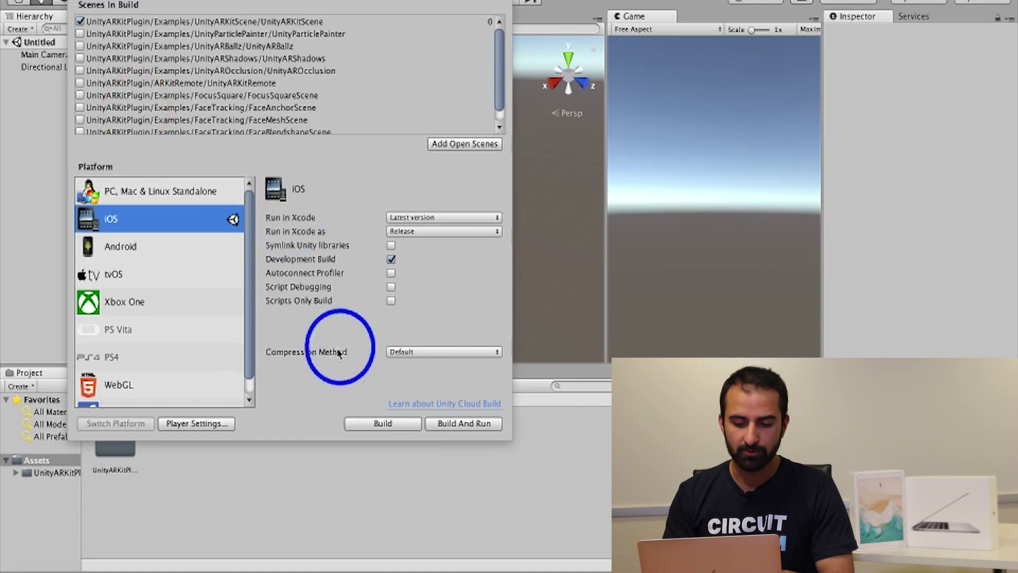
click(463, 425)
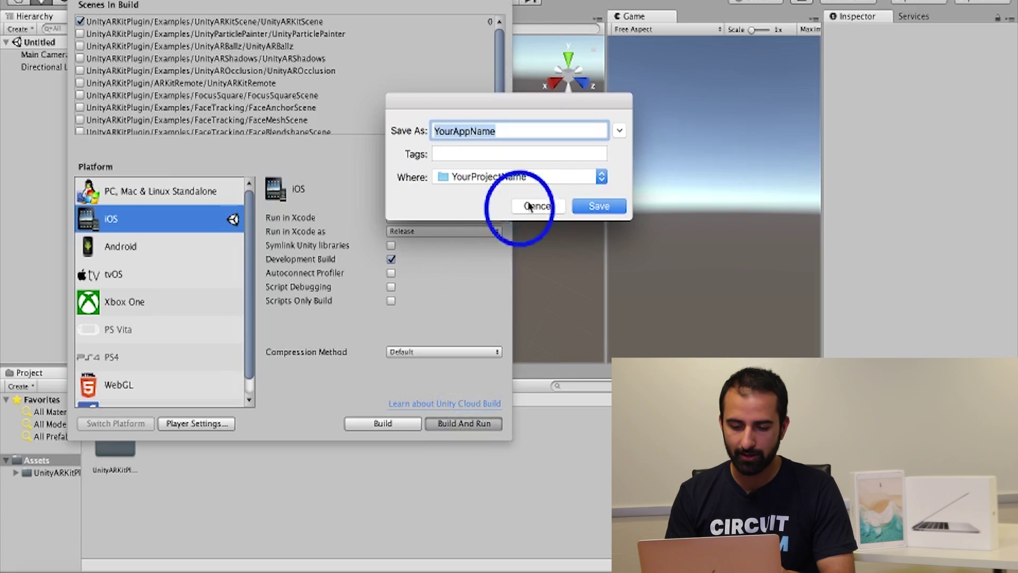
click(588, 210)
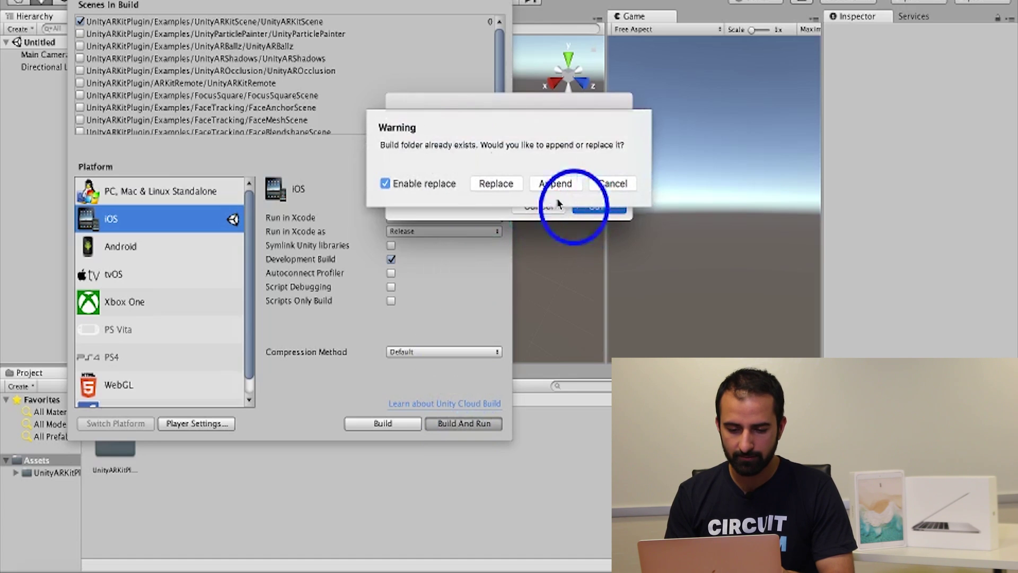
click(502, 184)
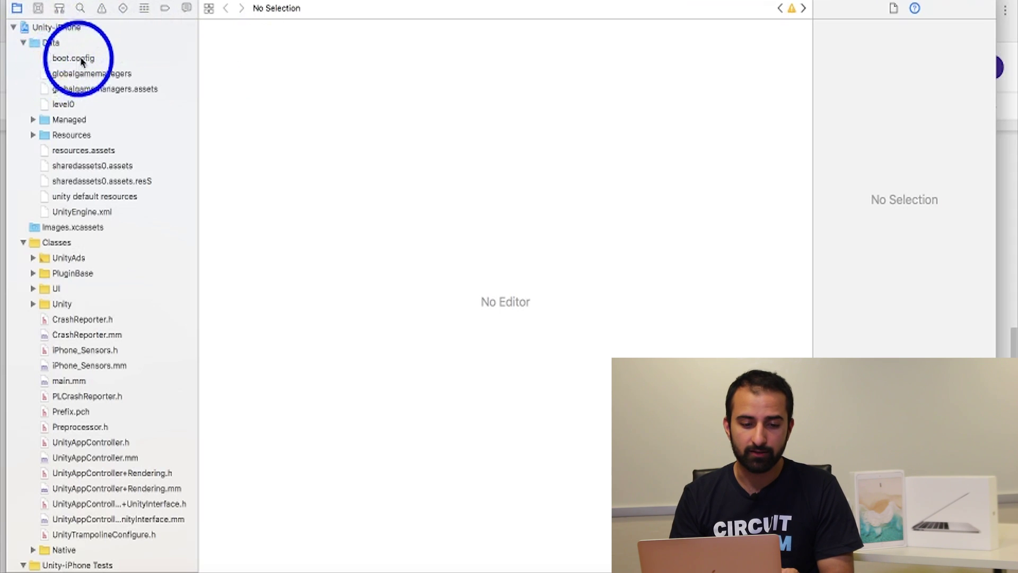
In Xcode, open the general settings of the Unity-iPhone project and view the available run destinations
click(81, 27)
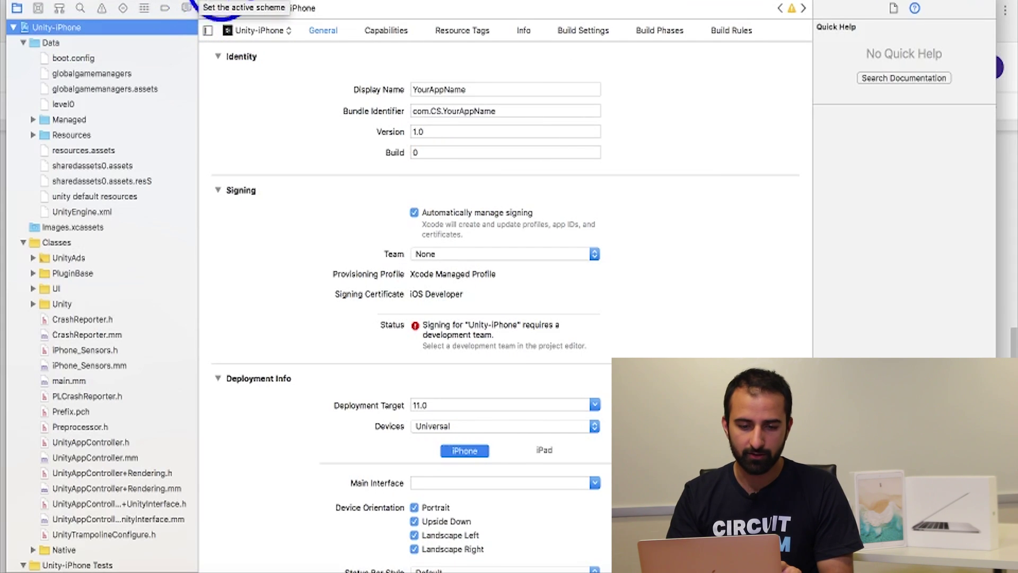
click(236, 5)
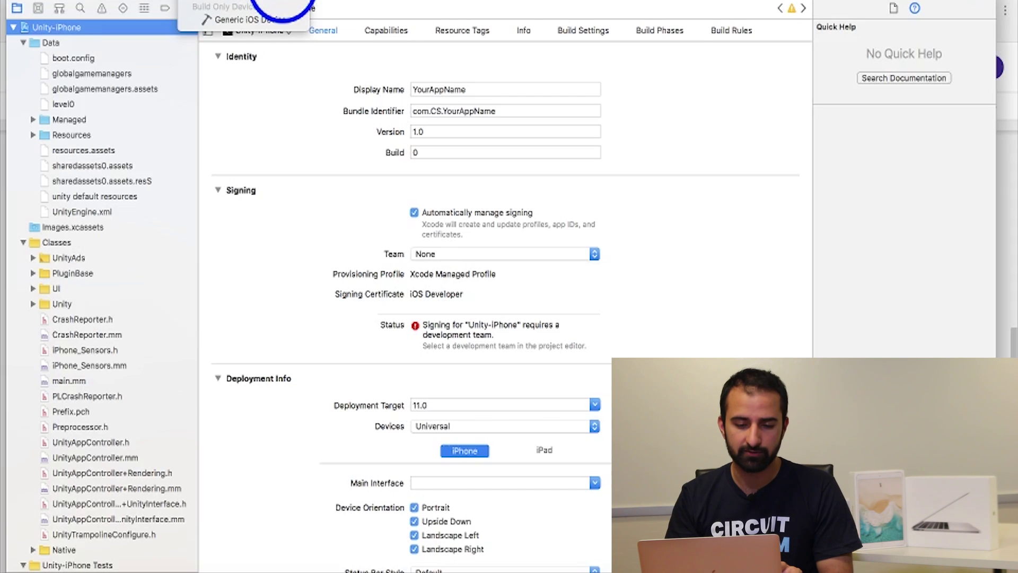
click(707, 207)
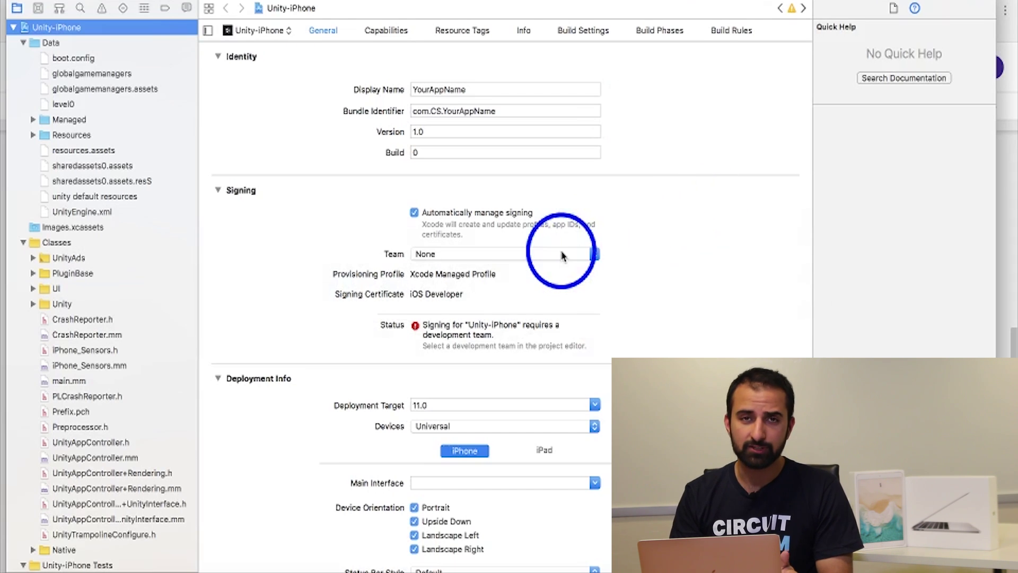
Set the signing team of the Unity-iPhone target to circuit stream (Personal Team)
click(594, 255)
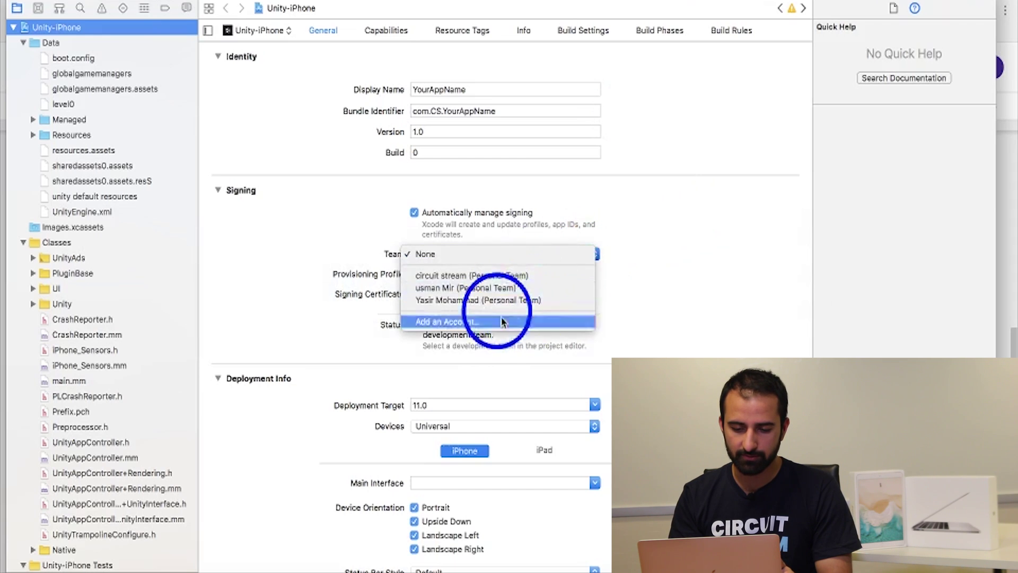
click(549, 275)
Set the deployment target to 10.0 in the Deployment Info
scroll(602, 328, down, 2)
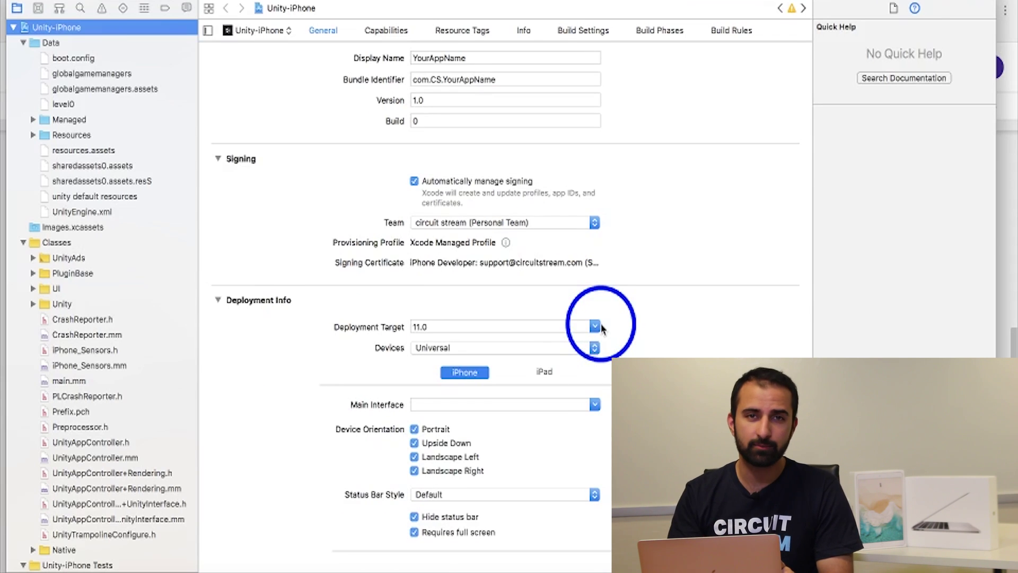
click(602, 328)
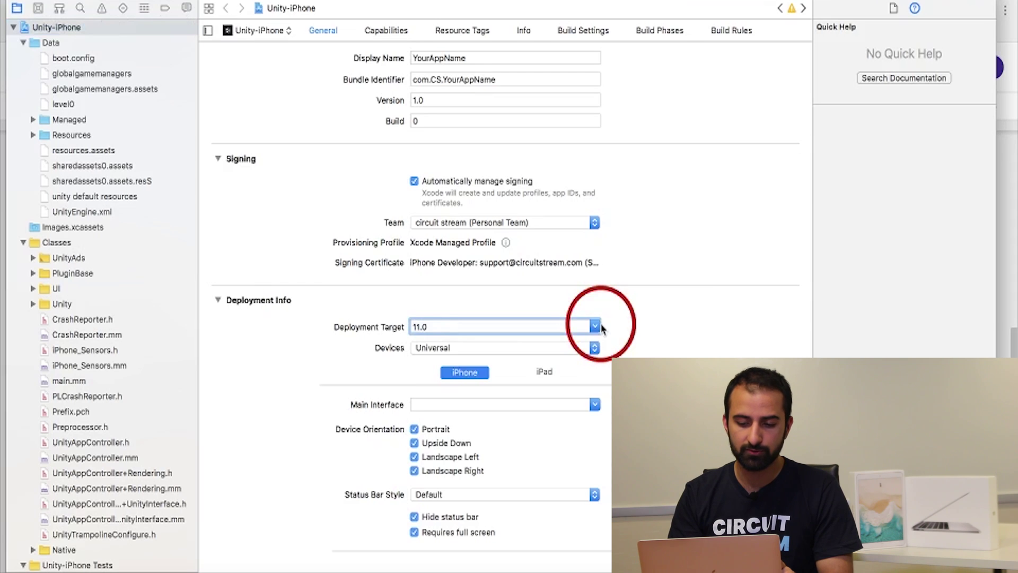
click(596, 326)
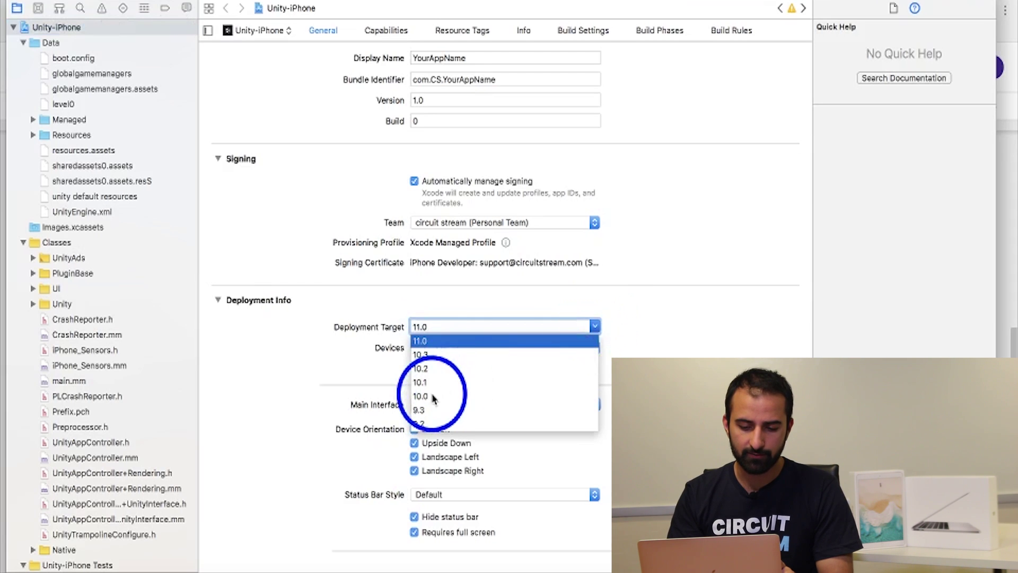
click(433, 397)
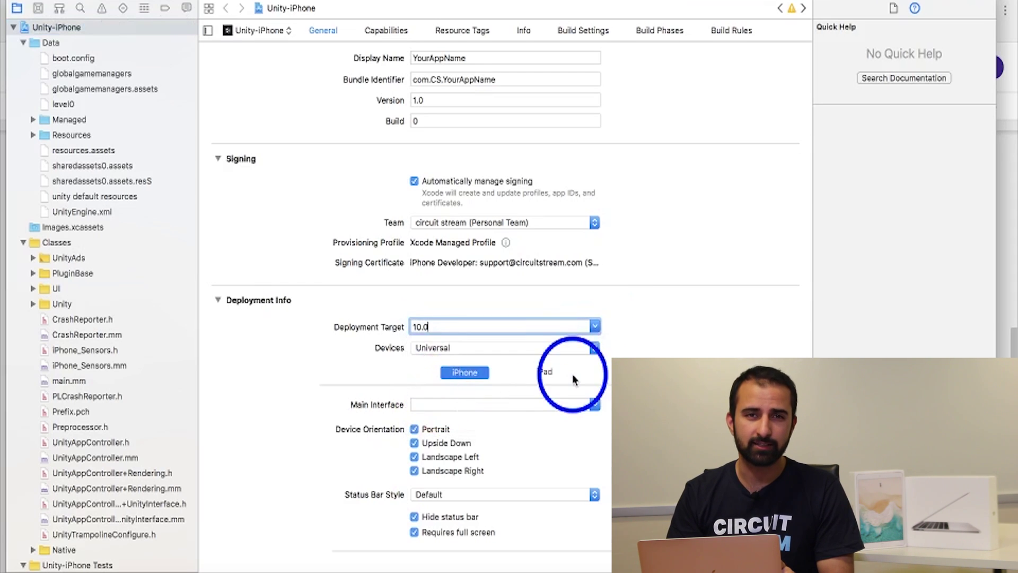
Show the iPad deployment options and disable the Upside Down device orientation
click(562, 373)
click(474, 375)
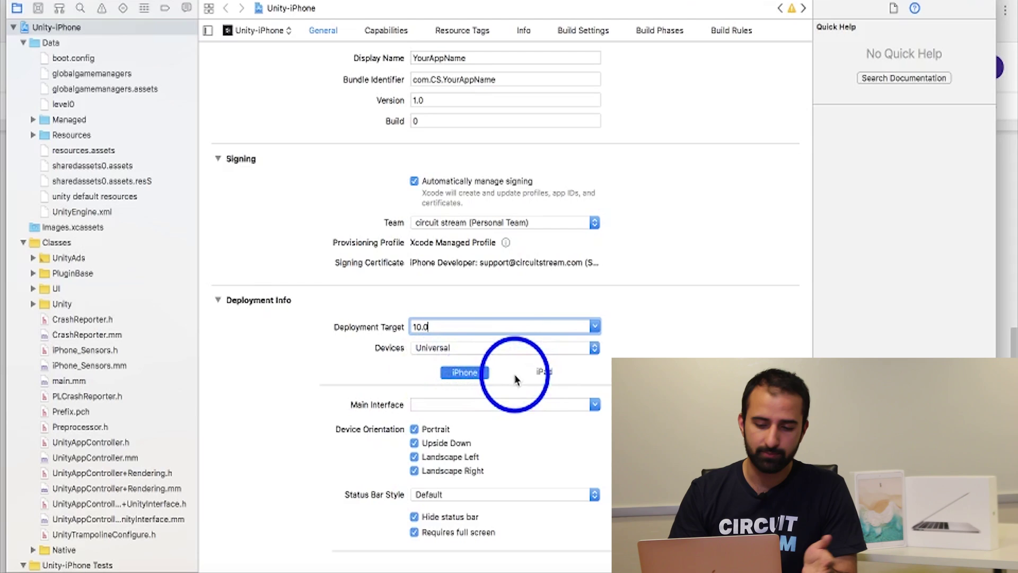
click(546, 373)
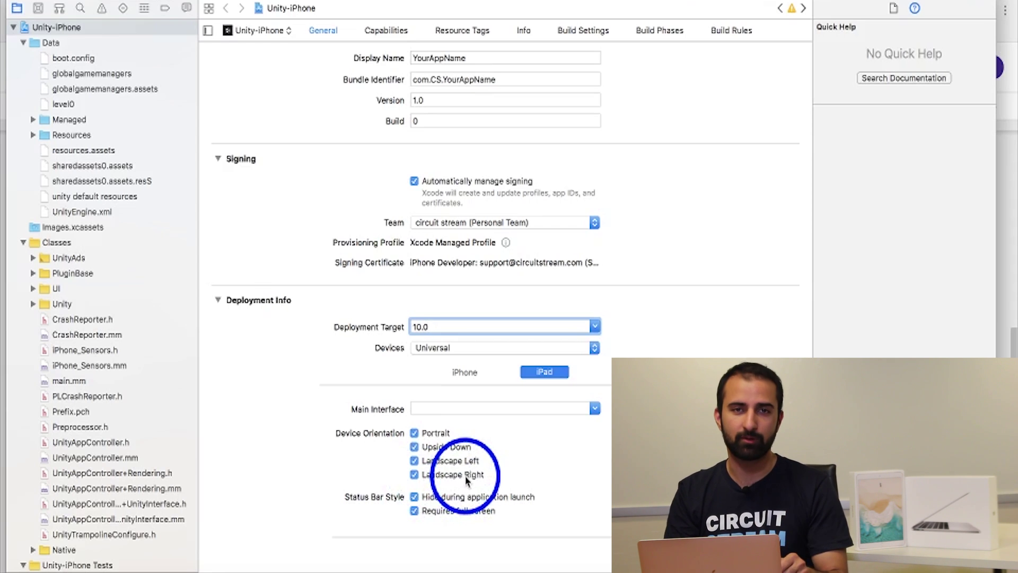
click(452, 451)
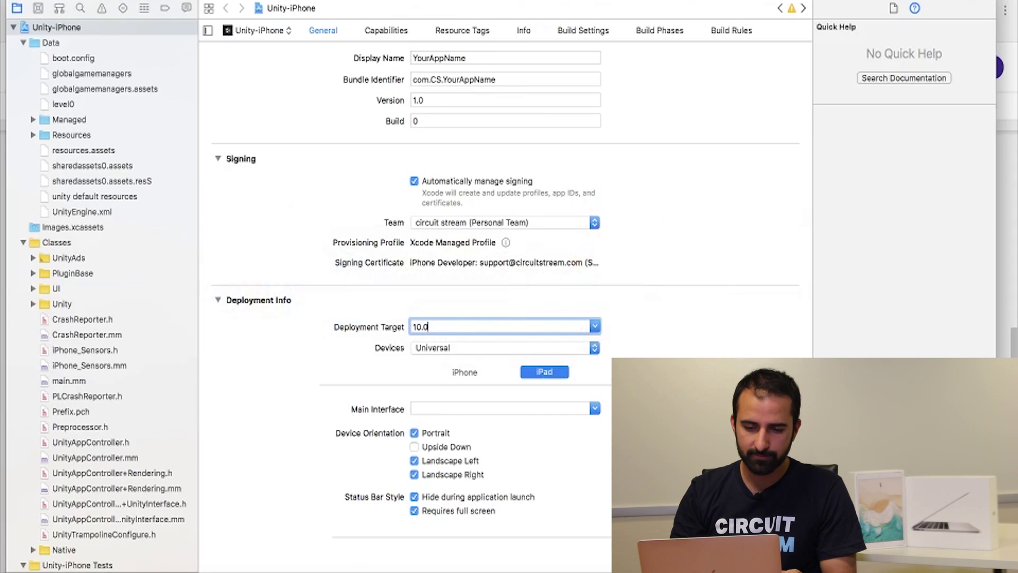
Run the Unity-iPhone project
click(318, 1)
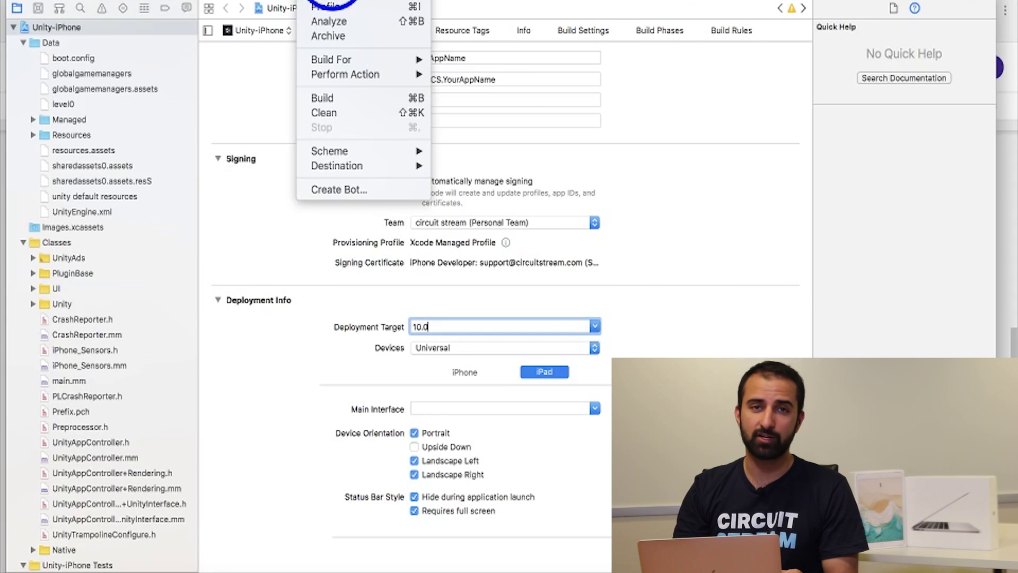
click(333, 4)
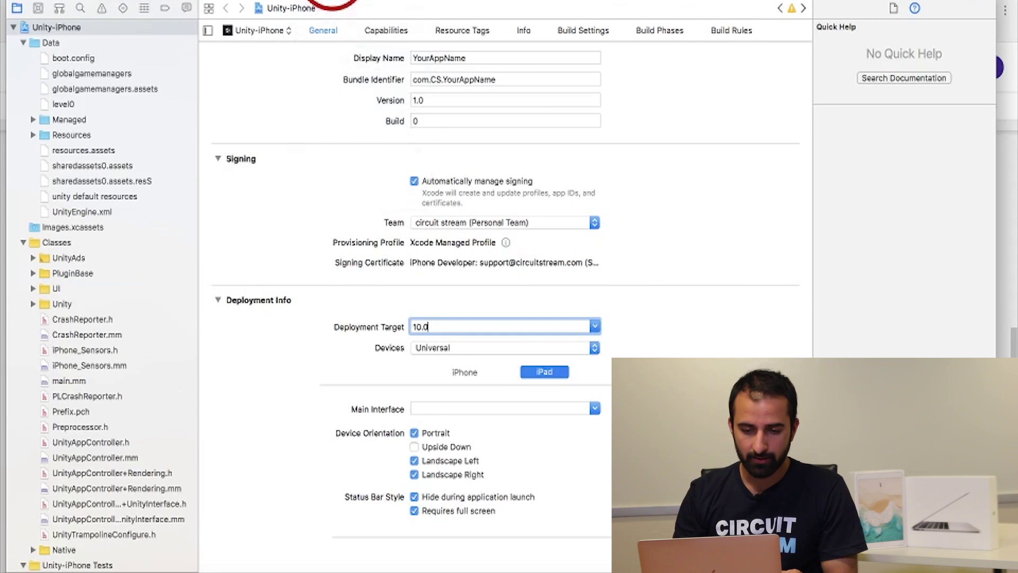